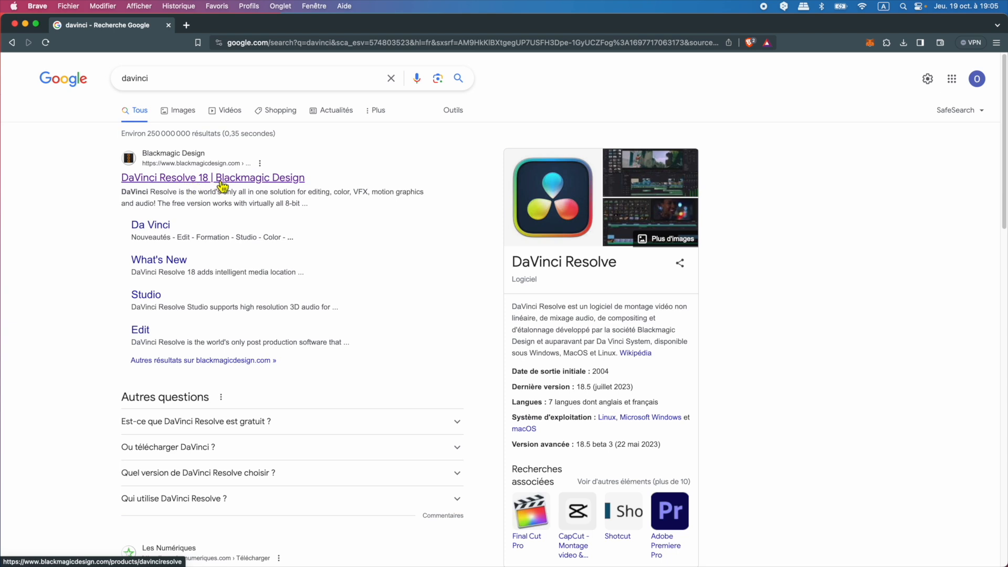
Step: Open Blackmagic Design's DaVinci Resolve 18 page from the search results and switch the site's region to France
left_click(220, 179)
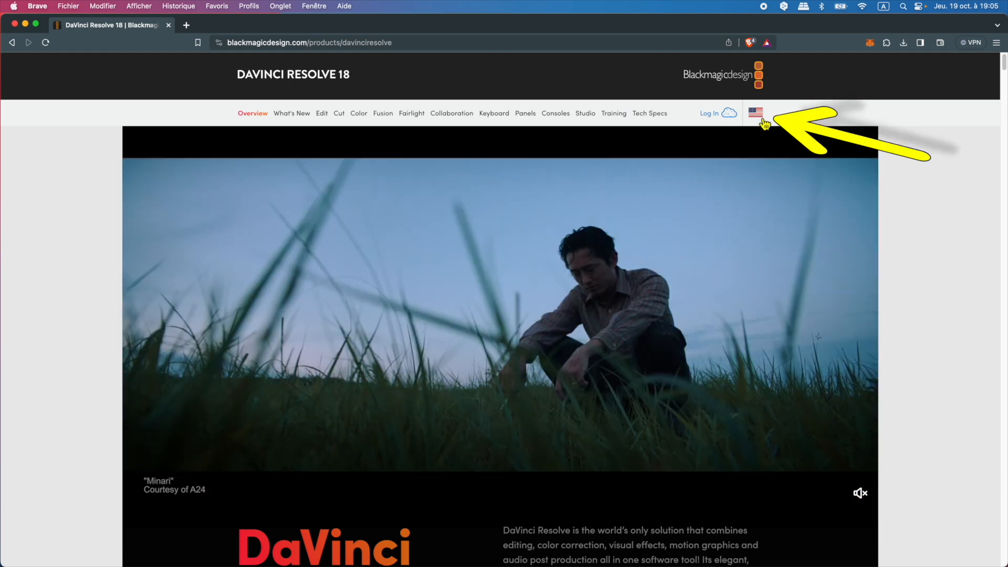
left_click(764, 121)
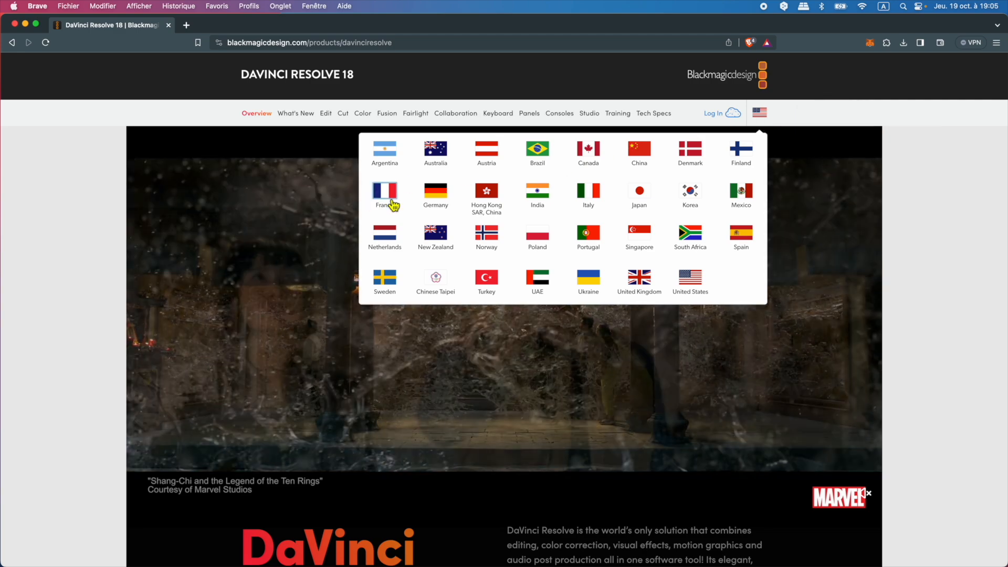
left_click(392, 205)
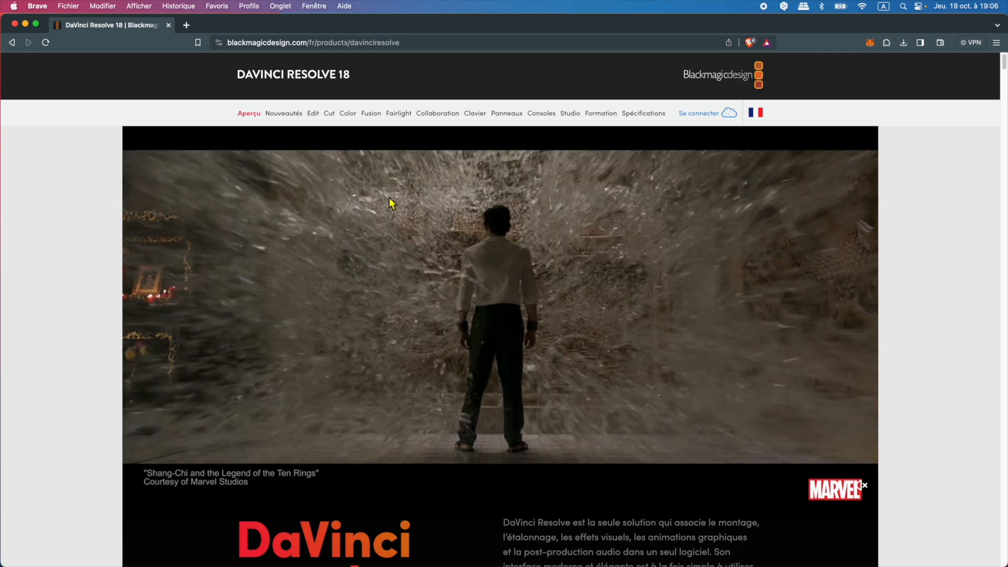
Step: Register for the free DaVinci Resolve download for Mac OS X and save DaVinci_Resolve_18.6.2_Mac.zip to the Bureau folder
scroll(392, 205, "down", 6)
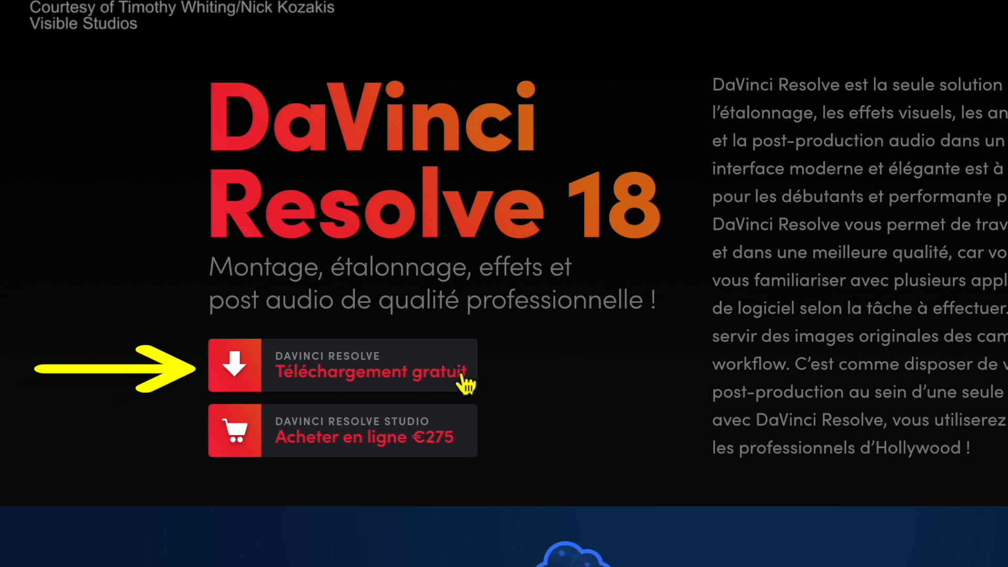
left_click(418, 372)
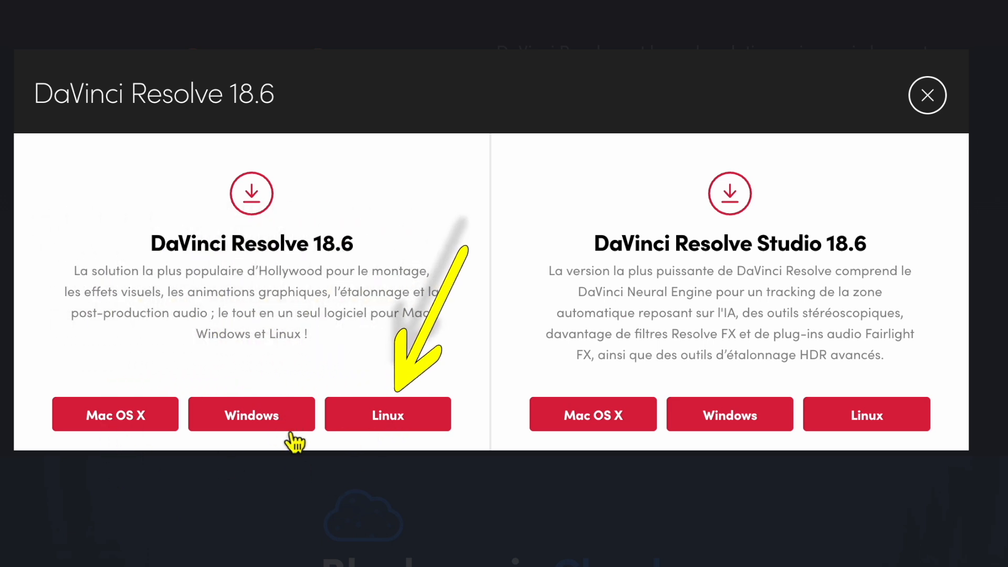
left_click(110, 420)
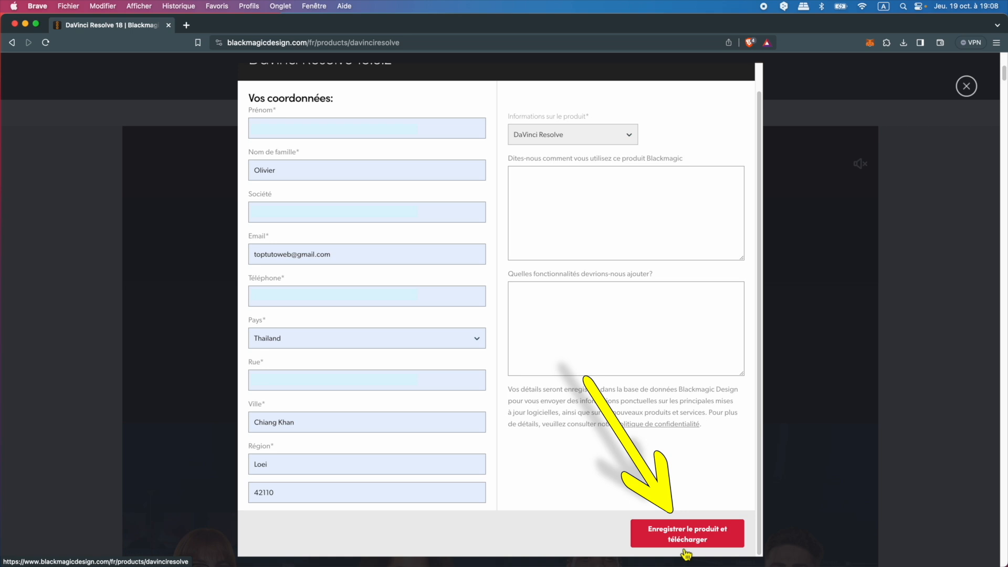
left_click(686, 552)
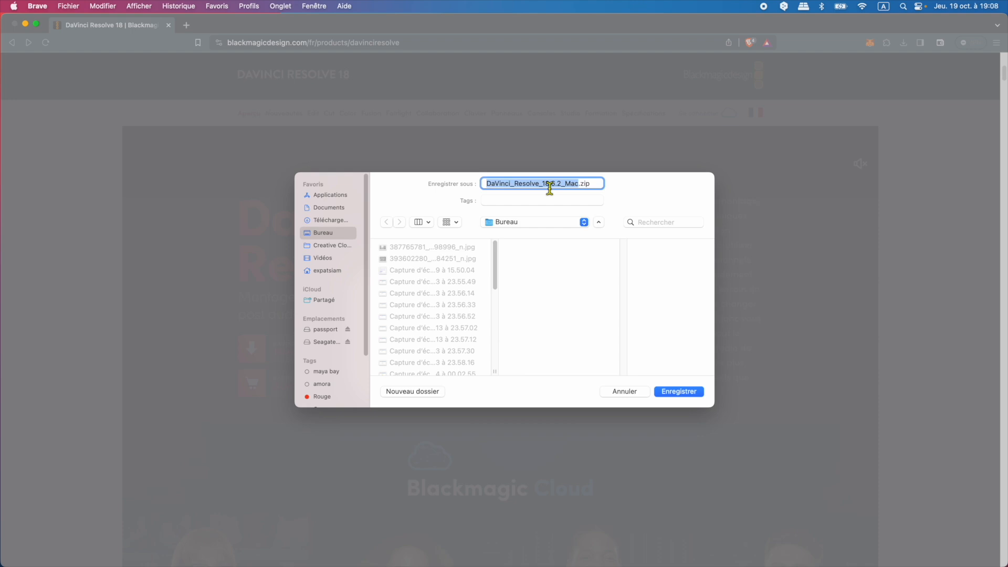
left_click(676, 391)
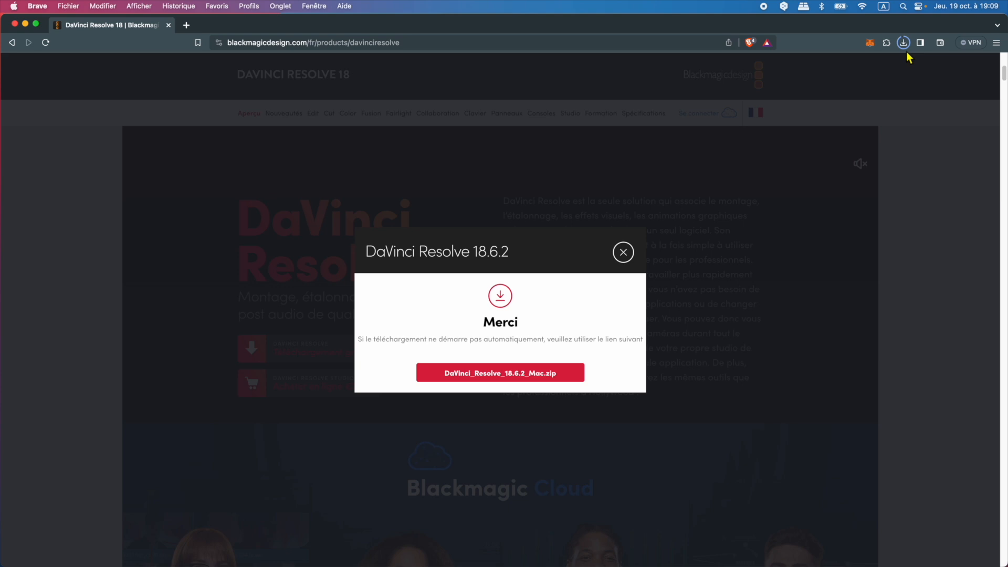
Step: Locate the finished download in the Bureau folder and open the DaVinci_Resolve_18.6.2_Mac.dmg disk image
left_click(903, 43)
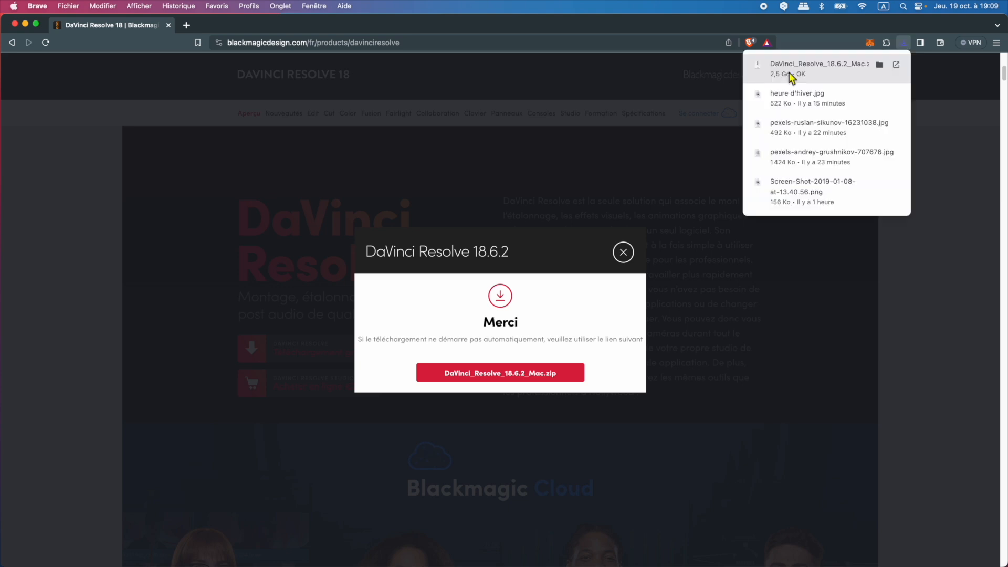
left_click(846, 74)
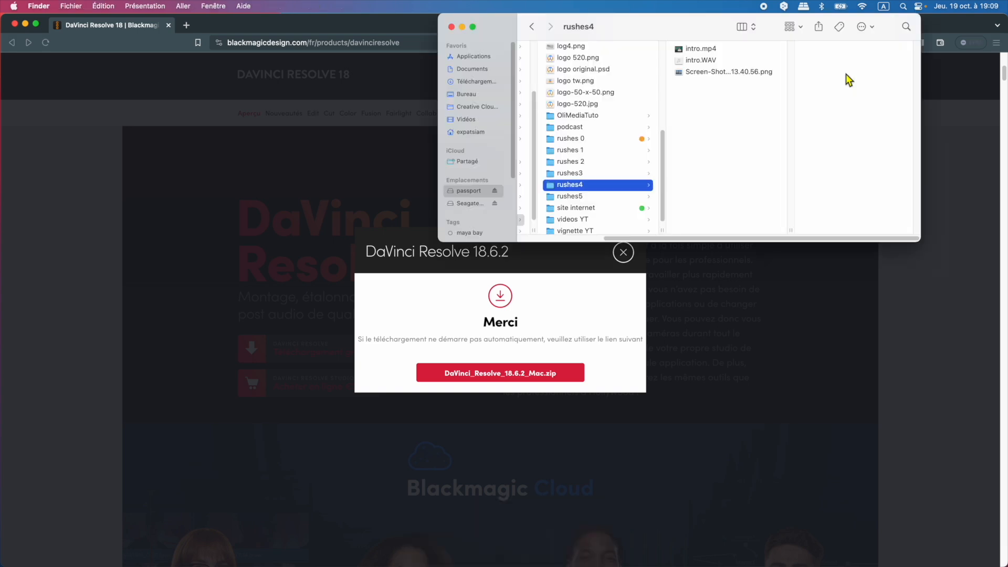
left_click_drag(625, 25, 460, 24)
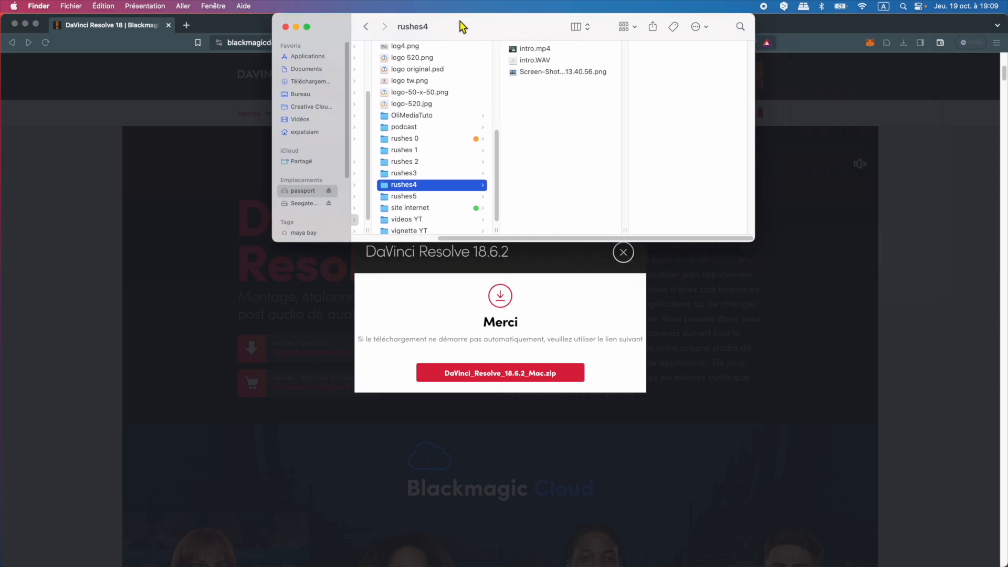
left_click(301, 94)
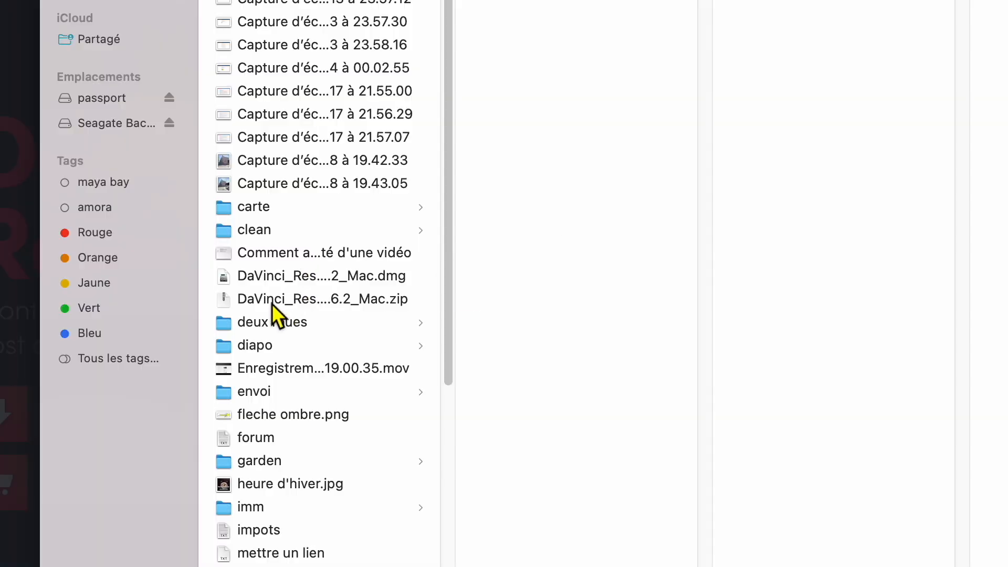
left_click(389, 292)
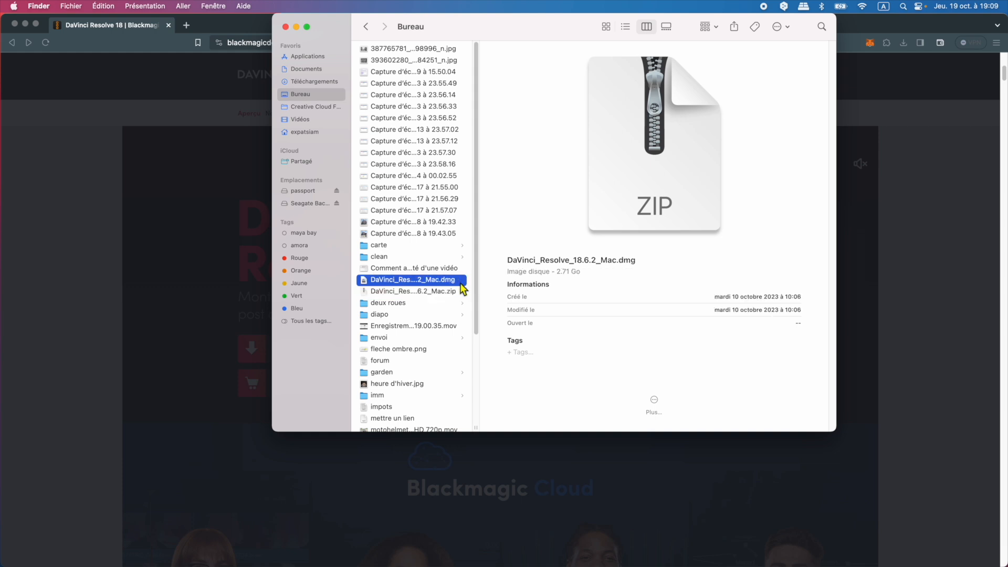
double_click(461, 284)
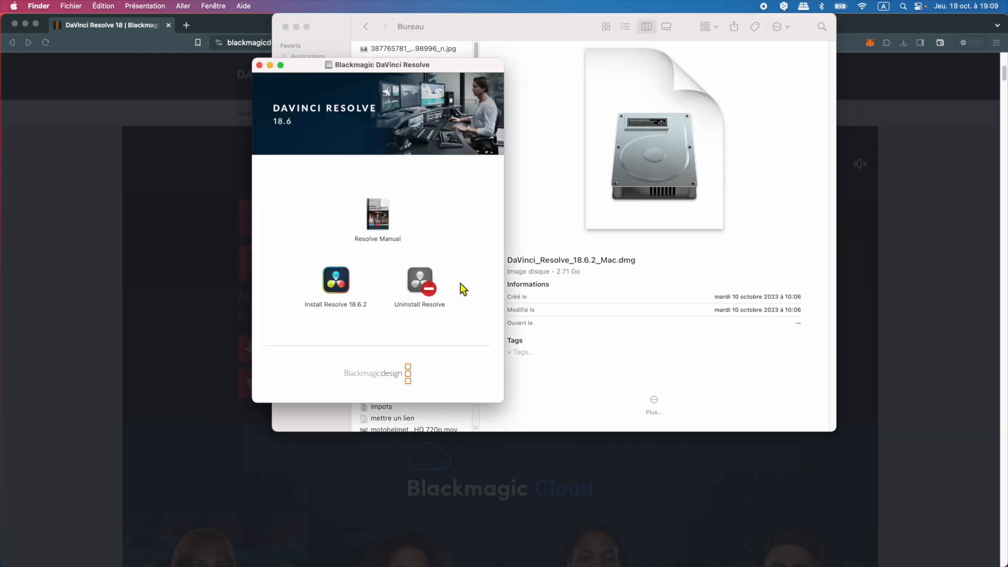
Step: Run Install Resolve 18.6.2, accepting the licence agreement and using the standard installation on Macintosh HD
double_click(335, 283)
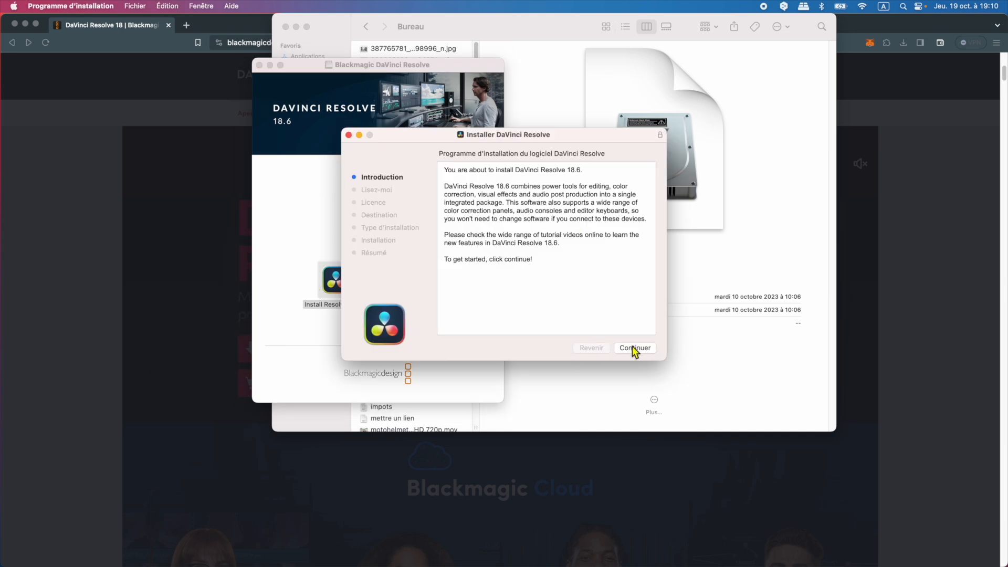
left_click(636, 348)
left_click(635, 348)
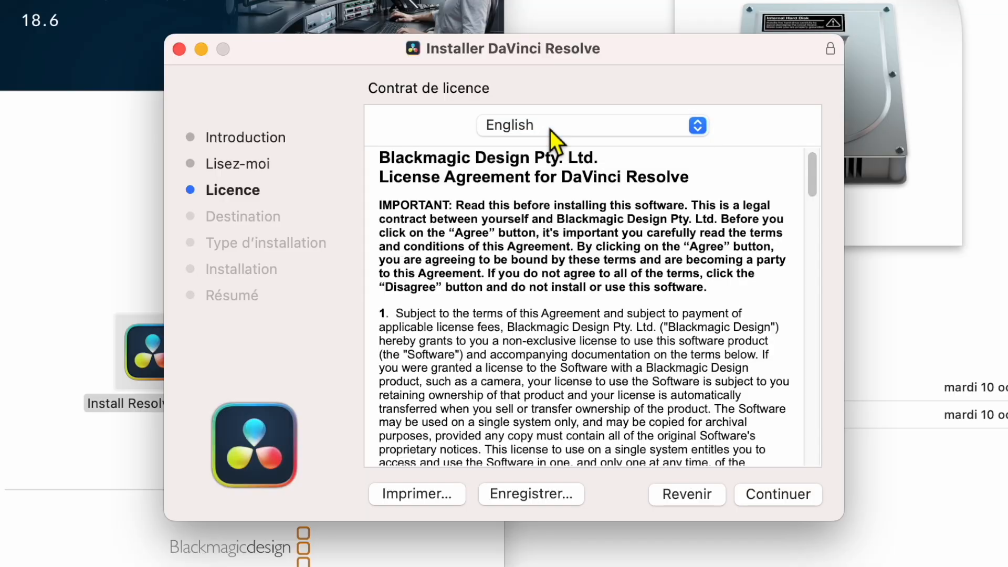
left_click(526, 174)
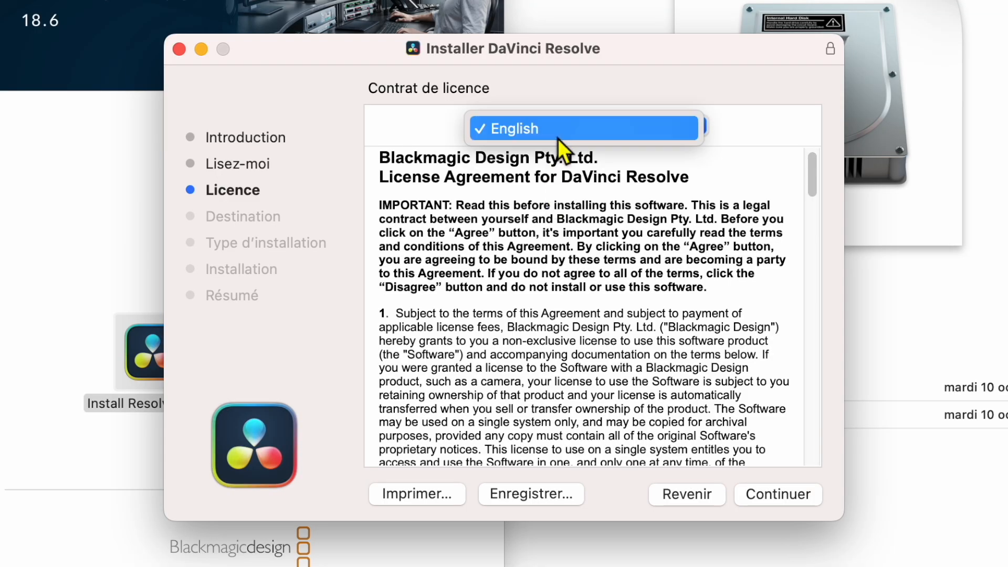
left_click(789, 492)
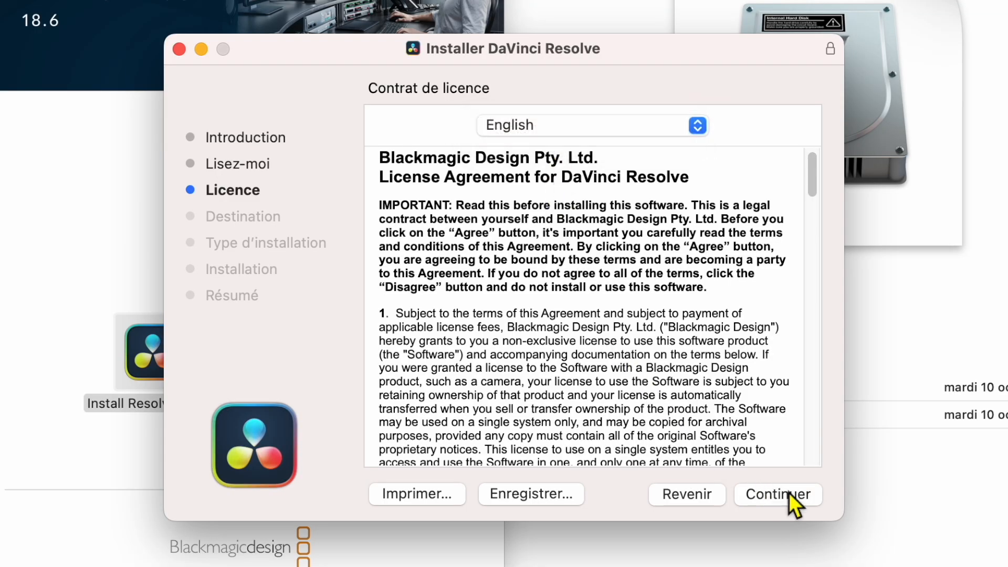
left_click(789, 492)
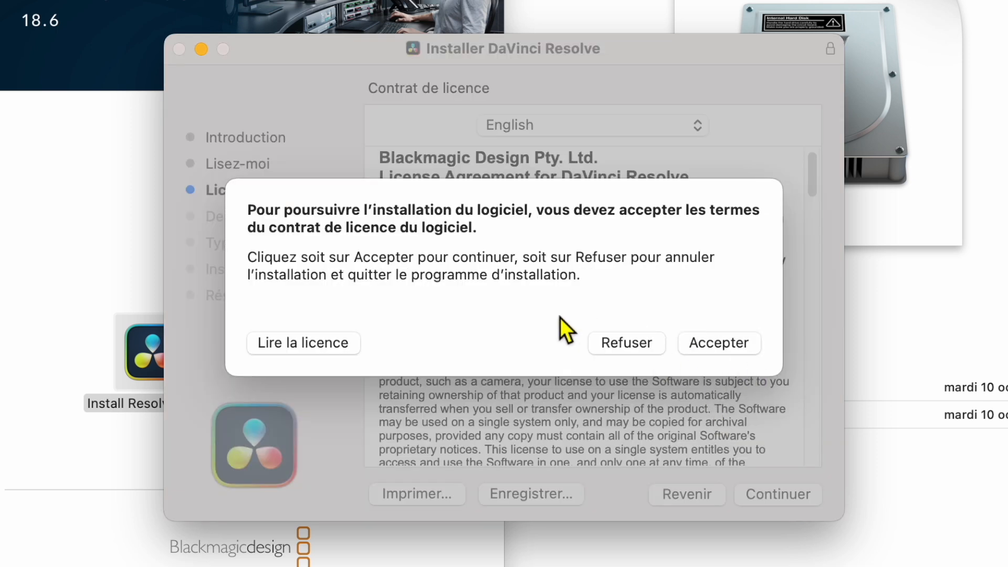
left_click(727, 343)
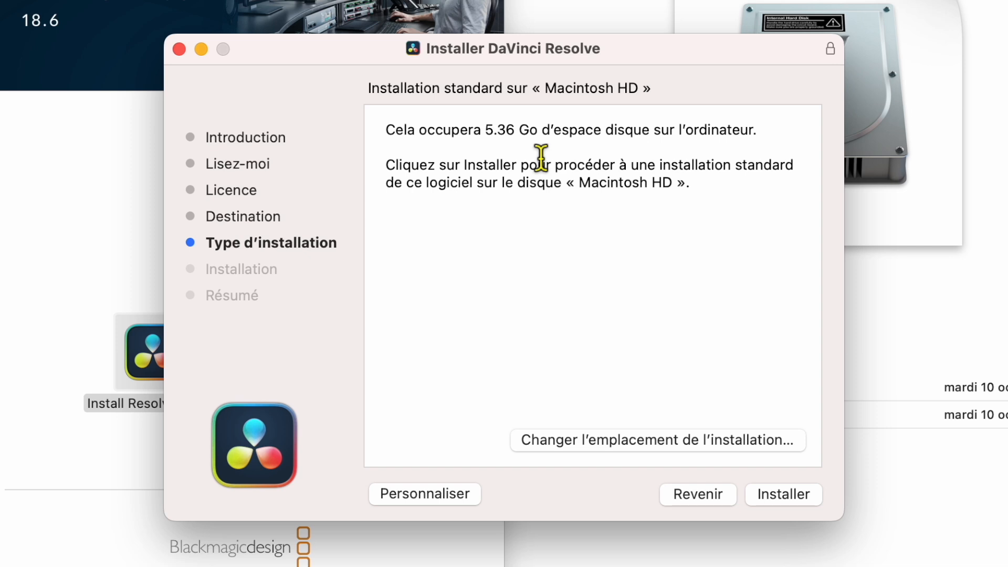
left_click(798, 504)
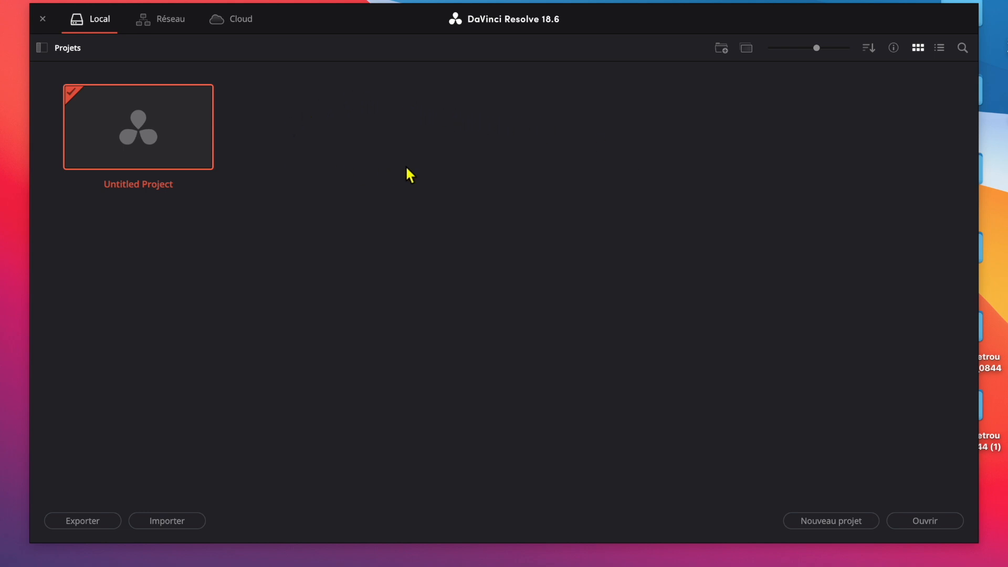
Step: Create a new local project in DaVinci Resolve named "davinci présentation"
left_click(848, 521)
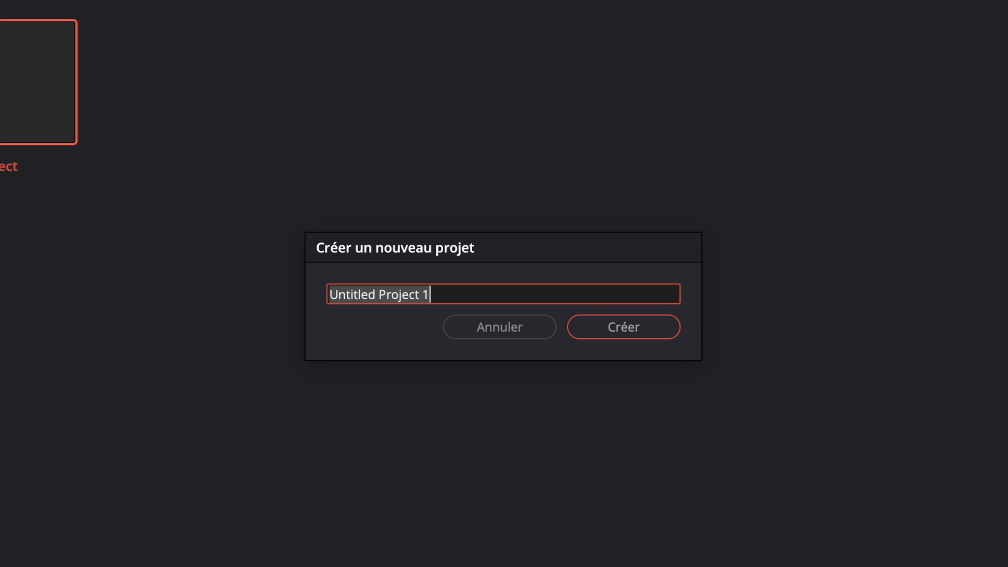
type("davinci présentation")
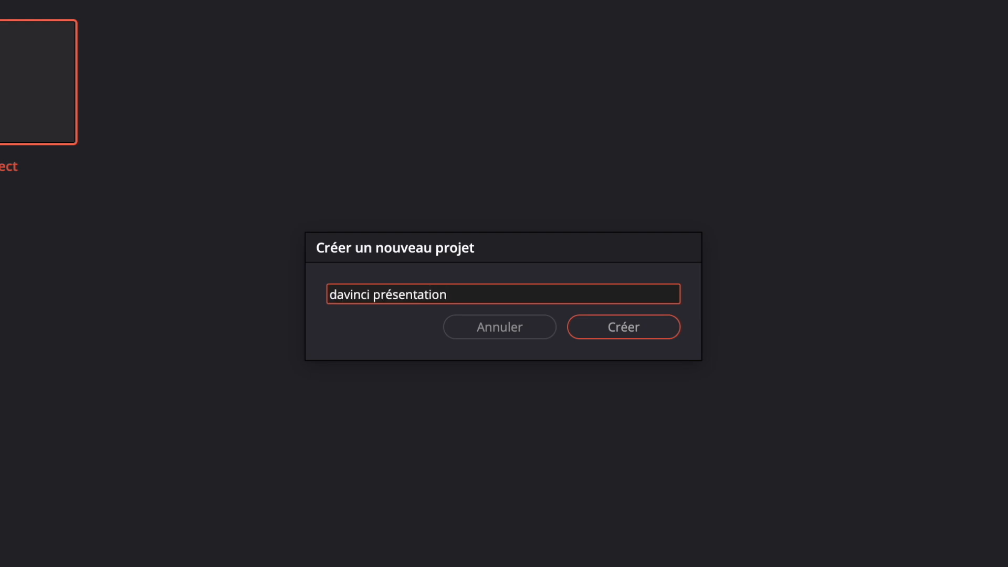
left_click(631, 326)
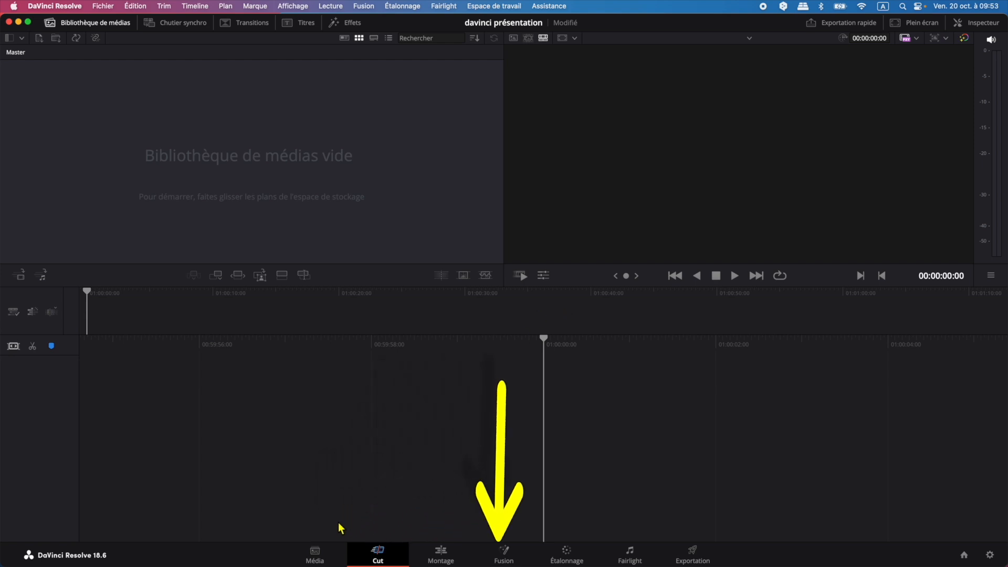
Step: Look through the Média, Cut, Montage, Fusion, Étalonnage, Fairlight and Exportation workspaces of the empty project
left_click(315, 555)
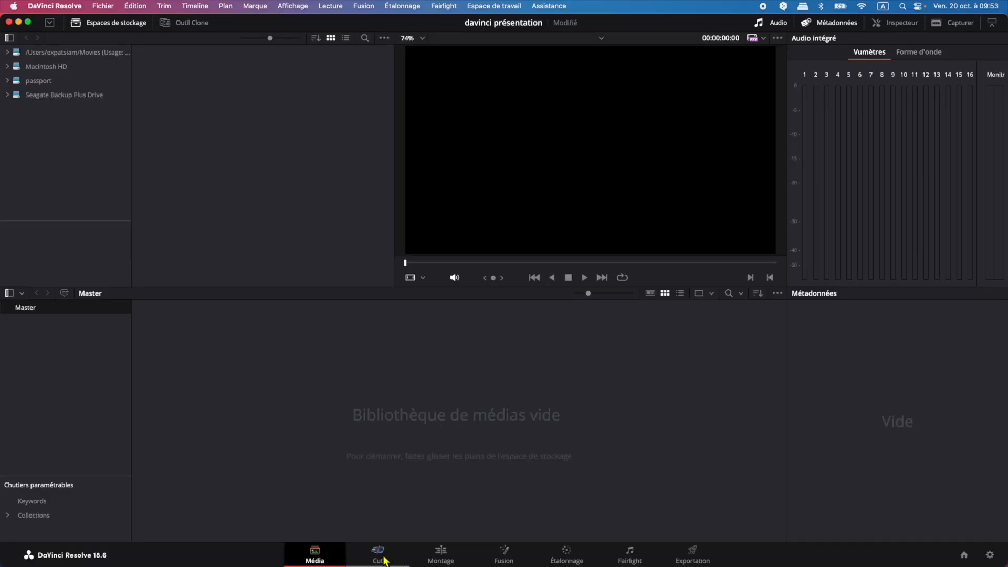
left_click(261, 509)
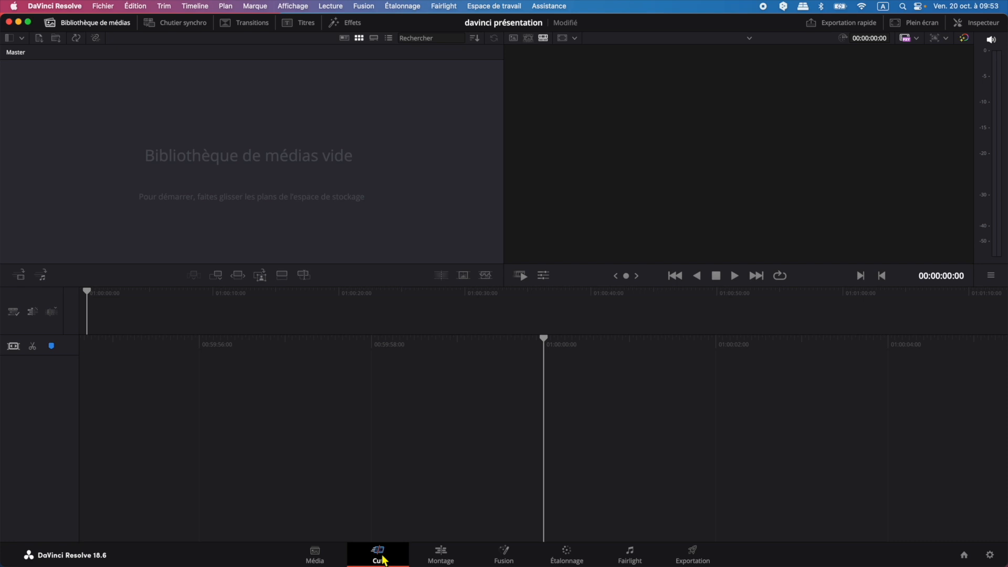
left_click(442, 555)
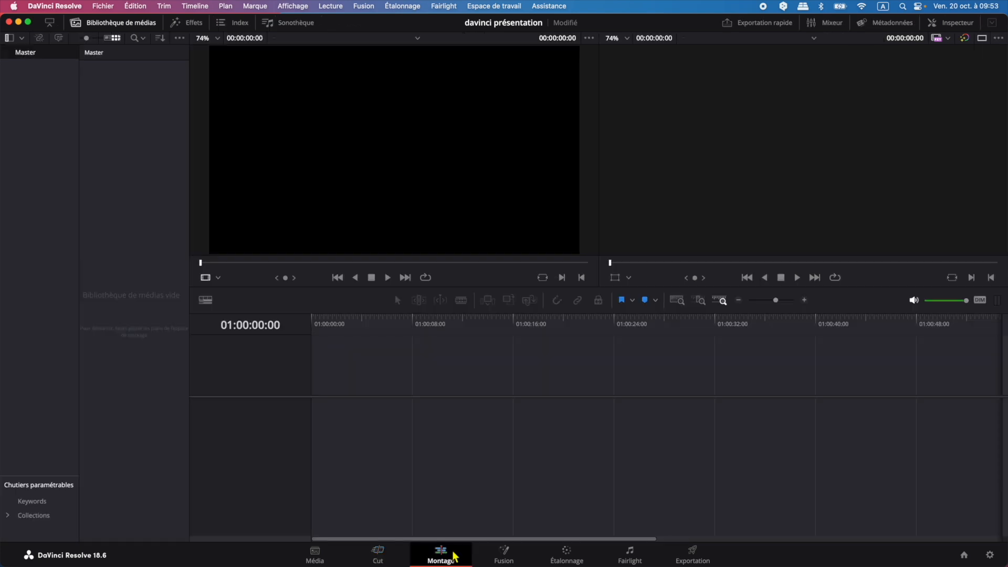
left_click(508, 555)
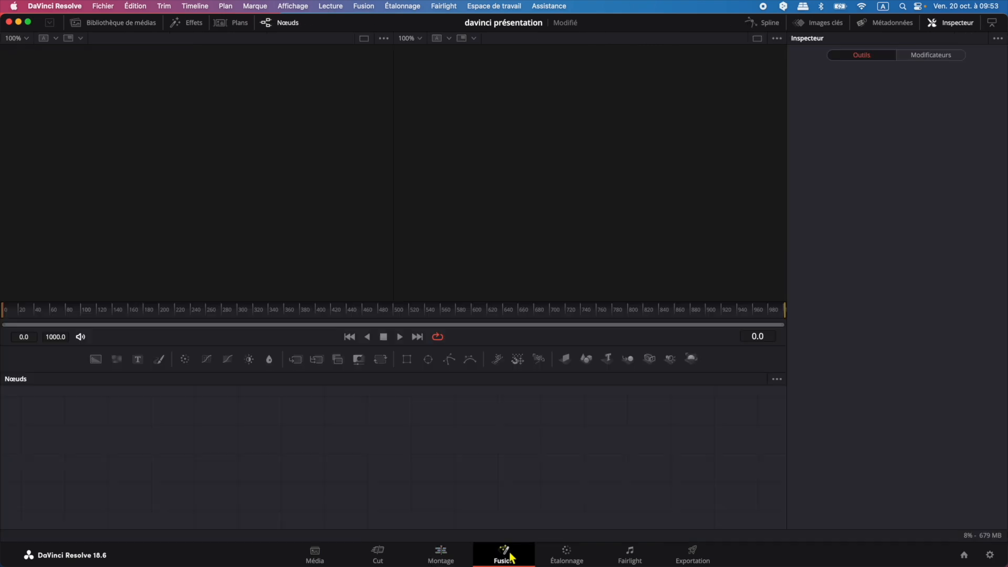
left_click(571, 560)
left_click(637, 556)
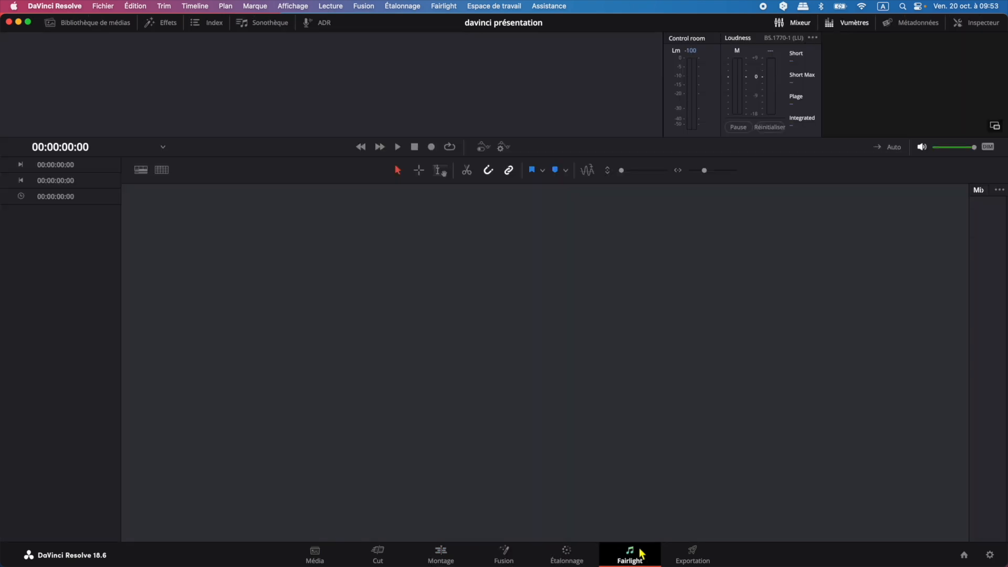
left_click(694, 560)
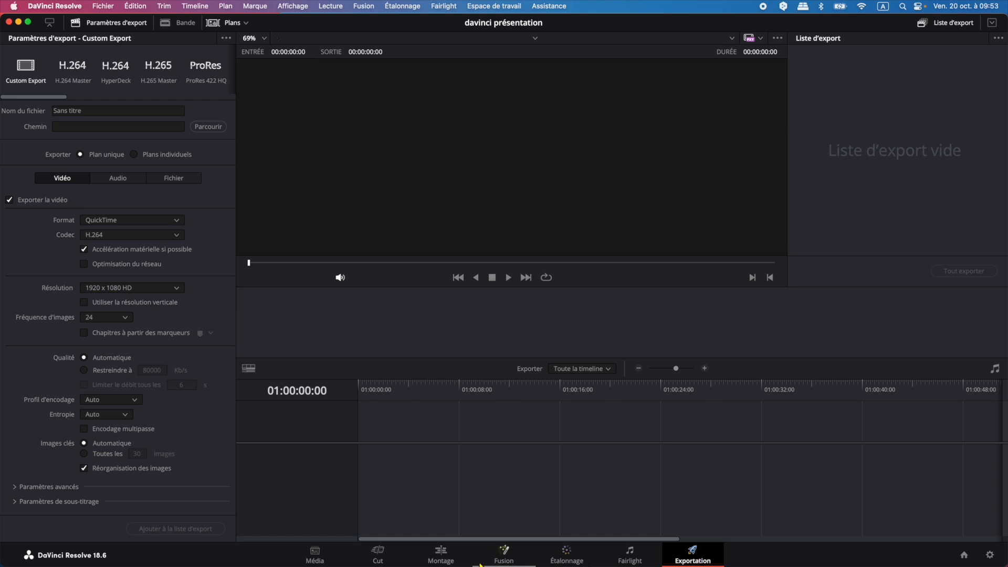
Step: Compare the Montage and Exportation workspaces, finishing in Montage
left_click(443, 555)
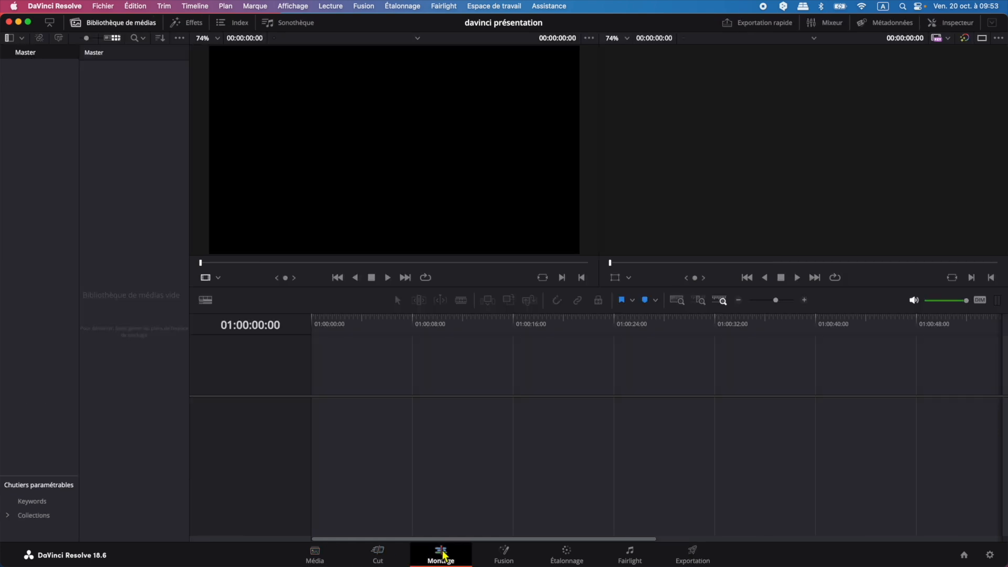
left_click(694, 554)
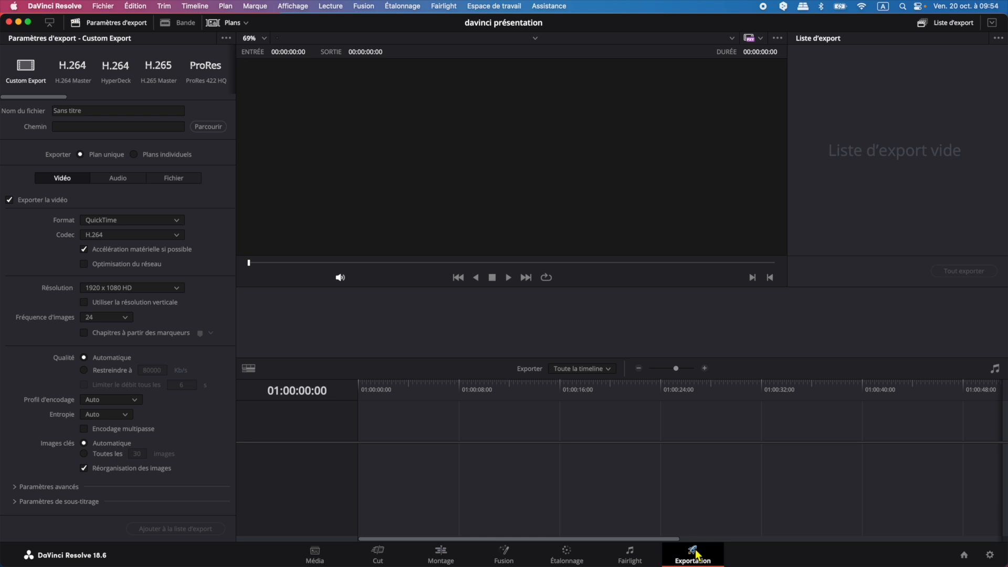
left_click(434, 559)
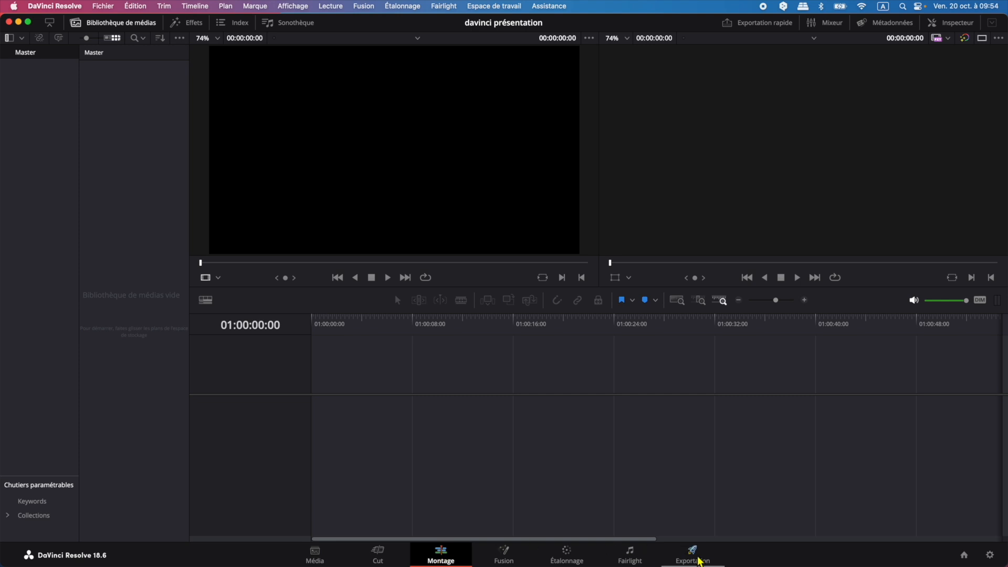
left_click(699, 560)
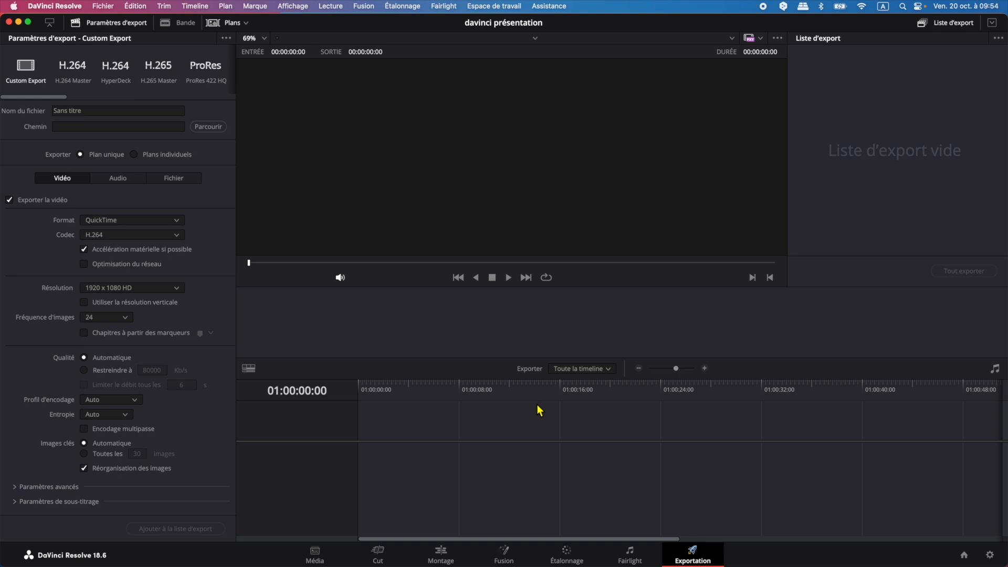
left_click(447, 561)
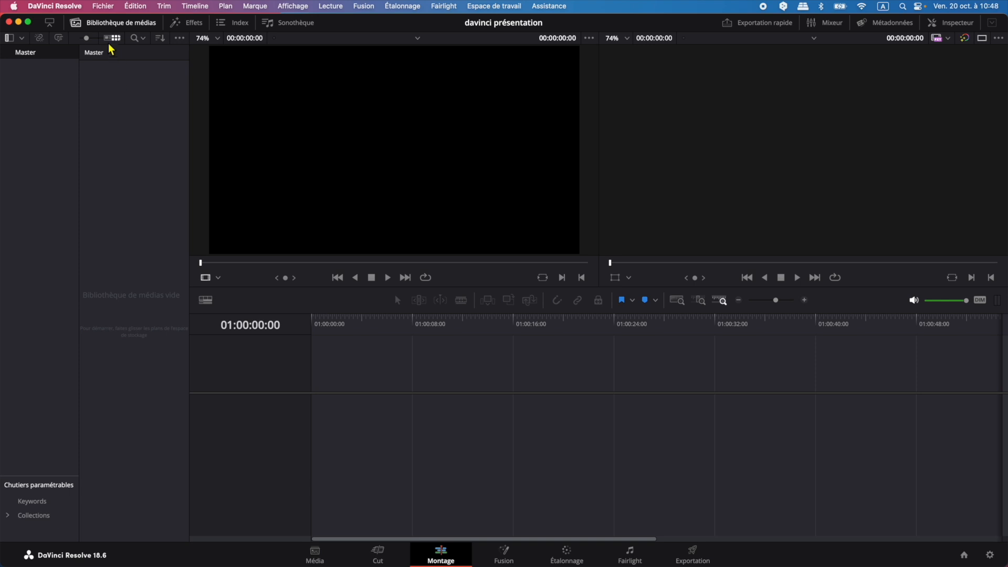
Step: Start a media import into the Master bin and allow access to the Desktop folder and the removable passport drive
right_click(119, 100)
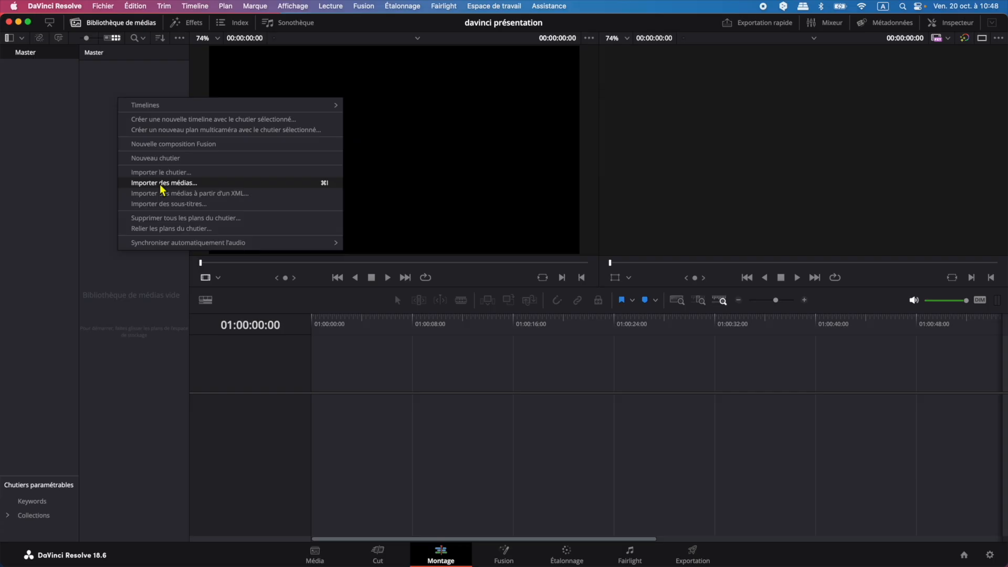
left_click(161, 184)
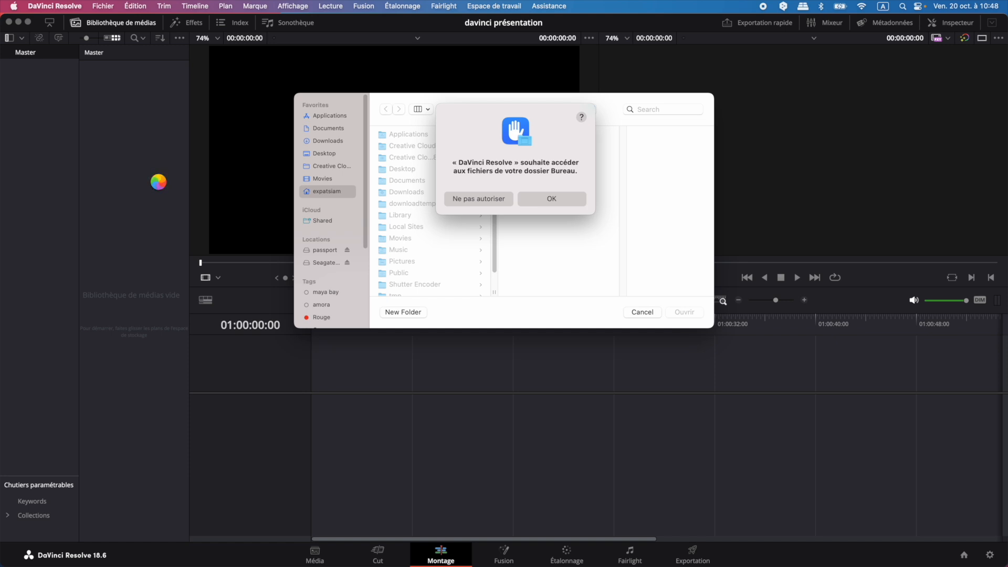
left_click(567, 202)
left_click(325, 251)
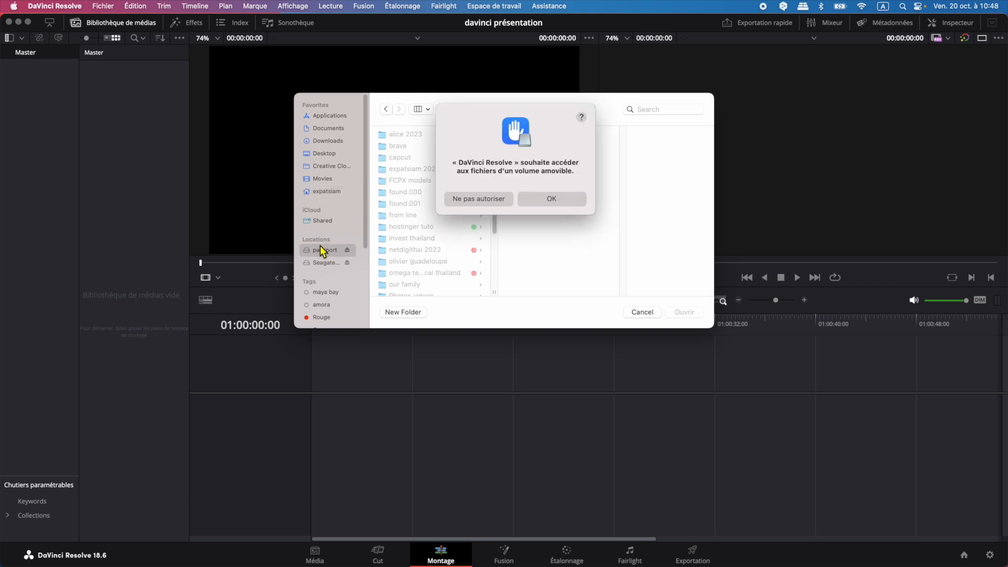
left_click(558, 200)
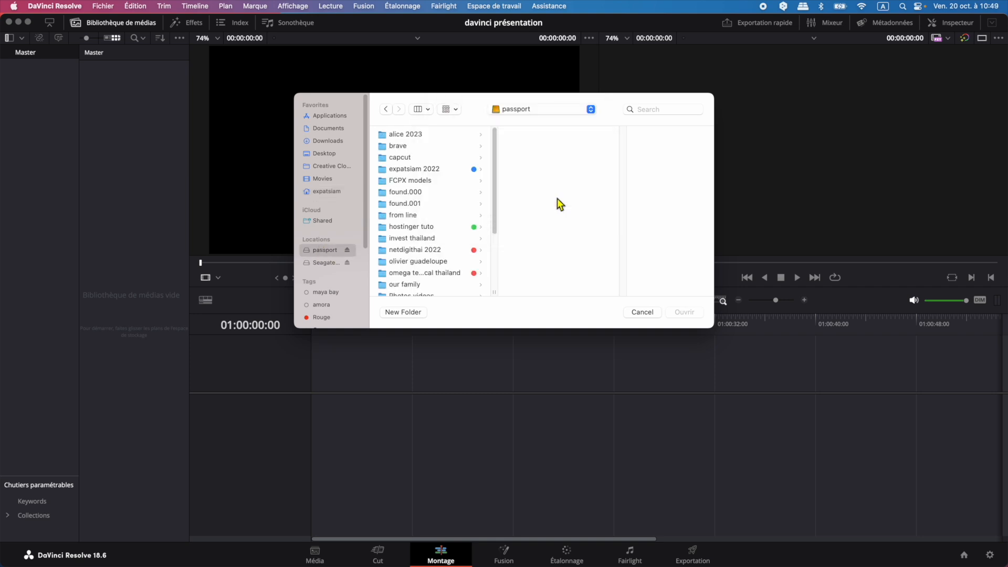
Step: Import Campfire_Song.mp3 and the jellyfish, scorpion, camels and robin videos from the média folder inside rushes3
scroll(420, 232, "down", 5)
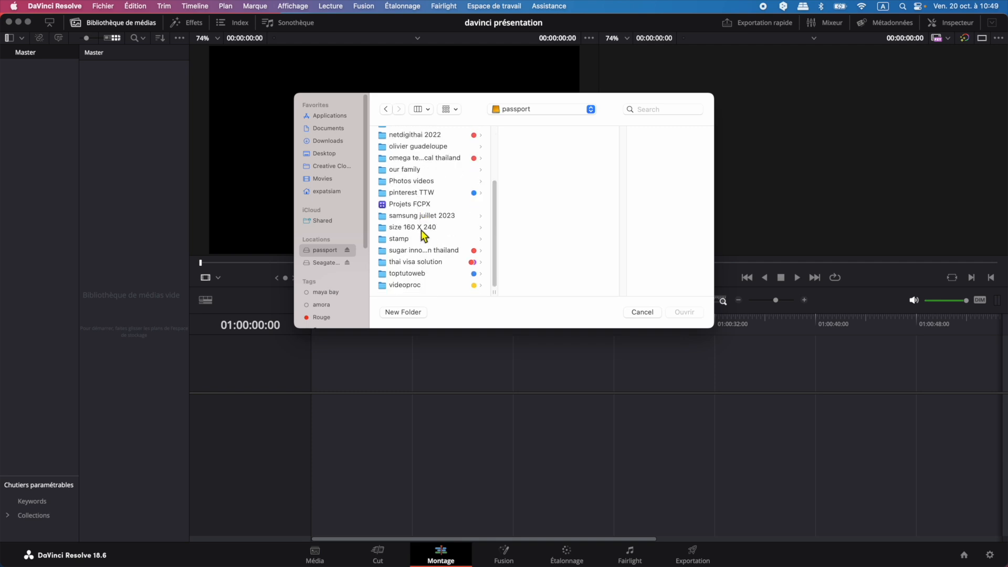
left_click(415, 274)
scroll(567, 251, "down", 3)
left_click(536, 265)
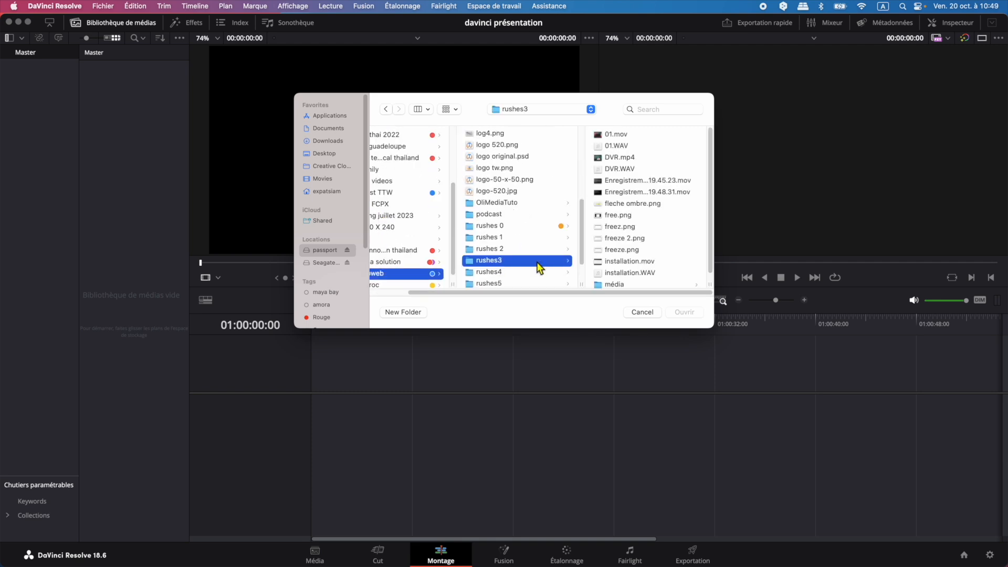
scroll(651, 251, "down", 1)
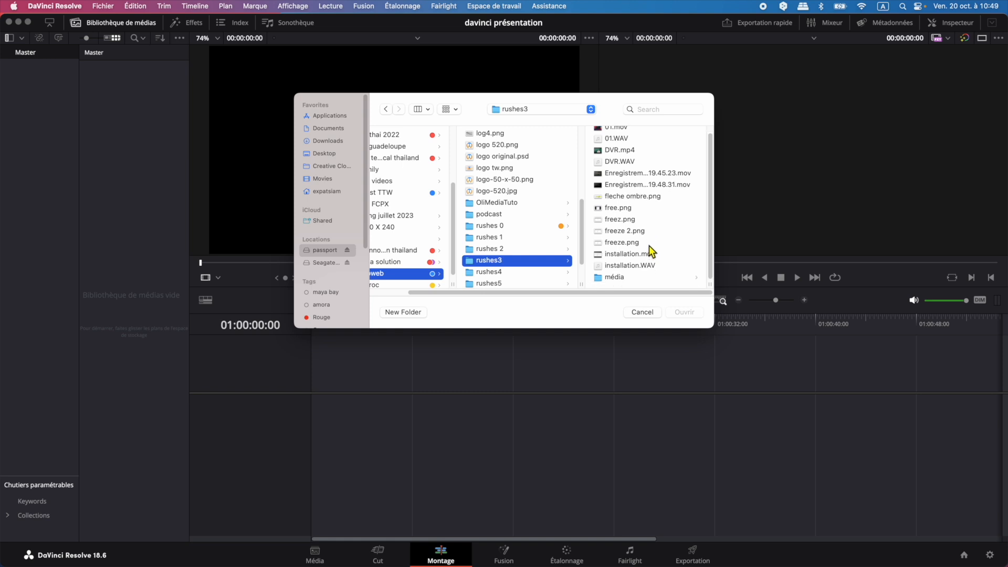
left_click(625, 278)
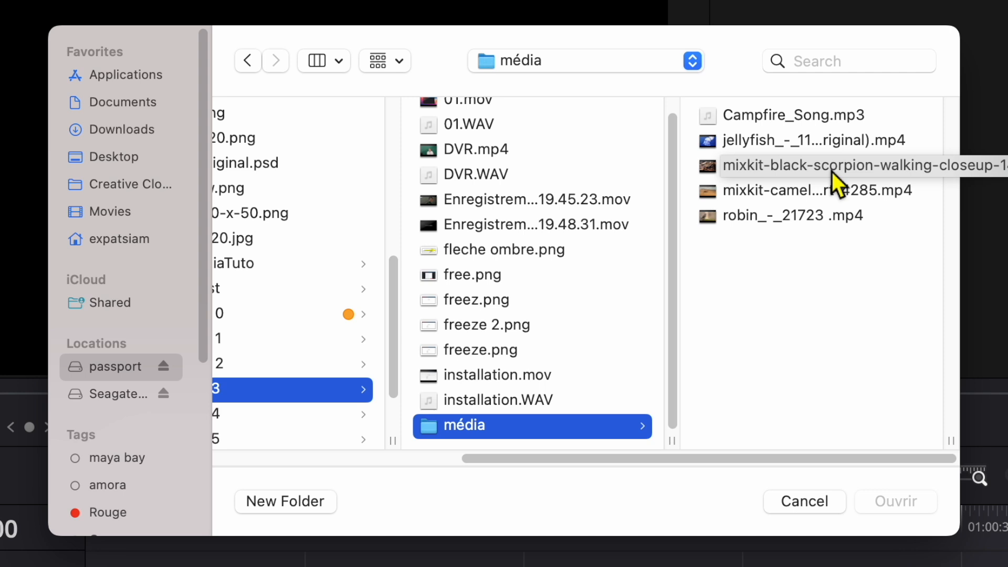
left_click(909, 116)
left_click_drag(908, 114, 900, 227)
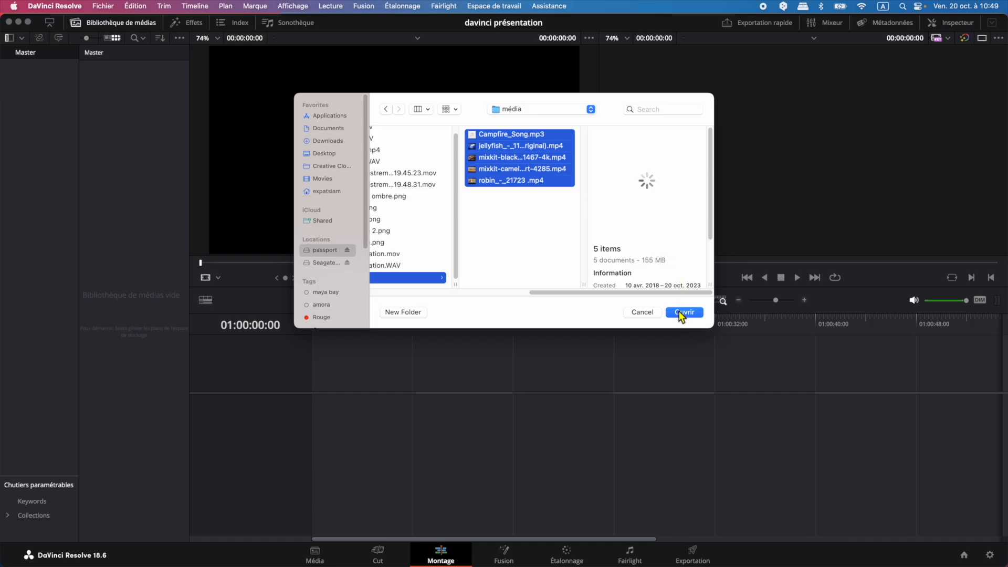
left_click(683, 313)
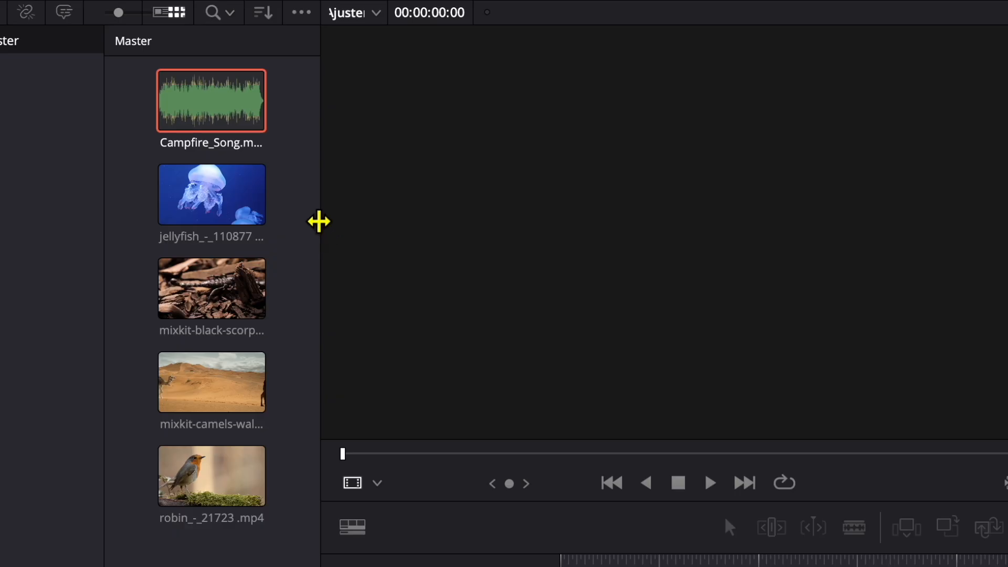
Step: Widen the media library to three columns of thumbnails and narrow it back to a single column
left_click_drag(319, 221, 418, 232)
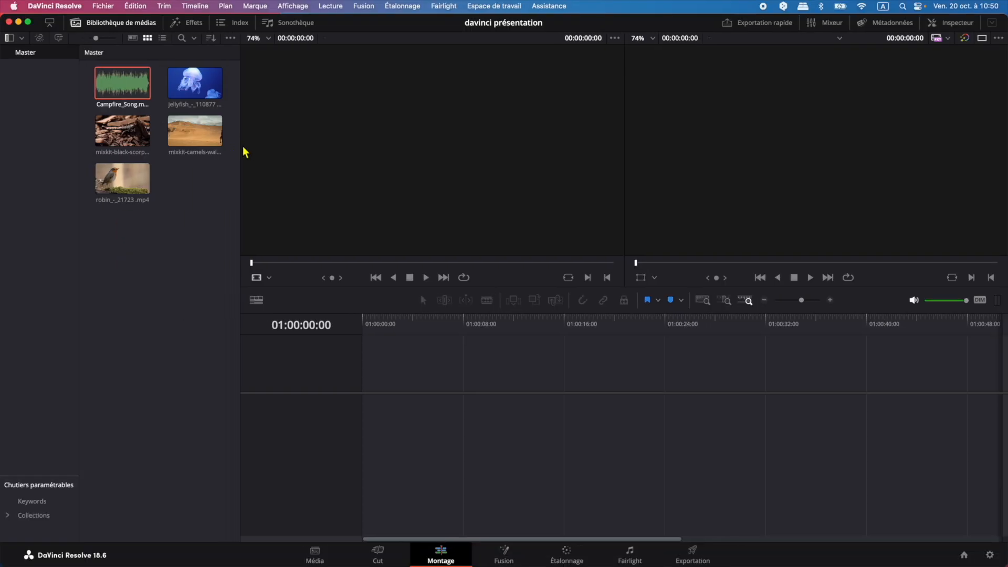
left_click_drag(243, 152, 299, 151)
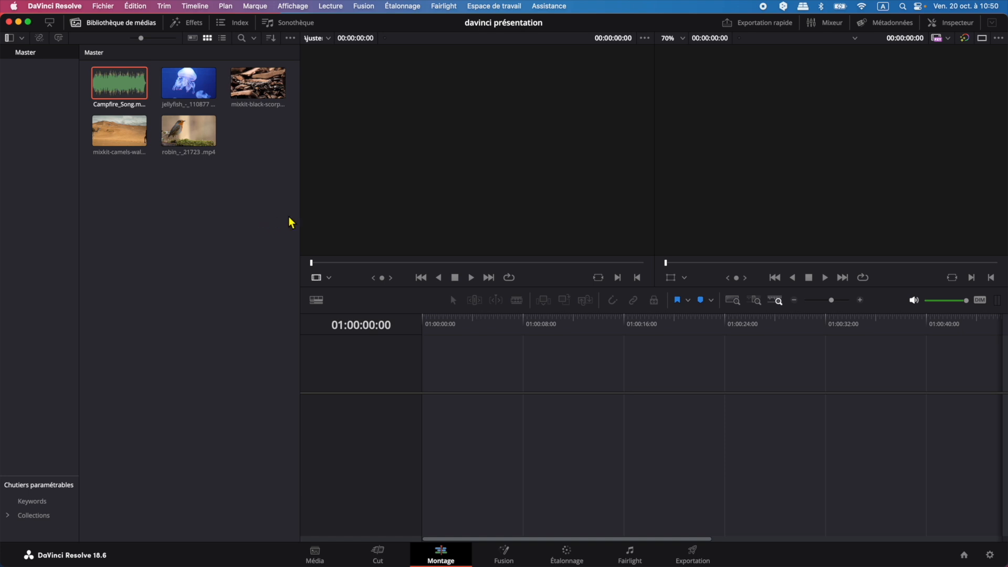
left_click_drag(304, 214, 186, 212)
Step: Place the jellyfish, black scorpion, camels and robin clips end to end, without gaps, on the first video track of the timeline
left_click_drag(183, 129, 132, 313)
left_click_drag(143, 134, 384, 418)
left_click(409, 417)
left_click(553, 423)
left_click_drag(554, 423, 527, 424)
left_click_drag(747, 423, 722, 423)
left_click_drag(936, 413, 911, 412)
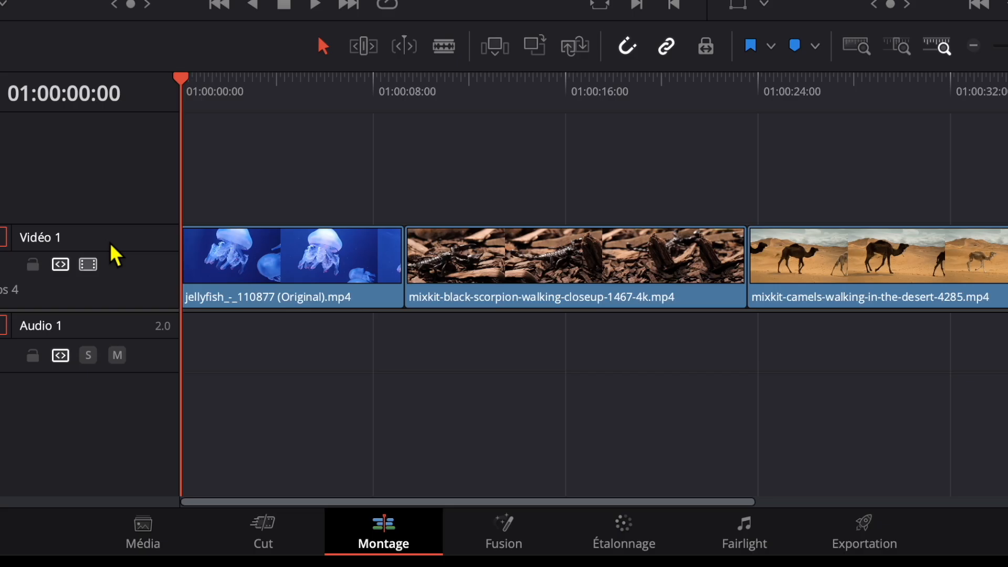
Step: Try stacking the scorpion clip on a new Vidéo 2 track above the jellyfish, return it to Vidéo 1 and delete the extra track
right_click(111, 239)
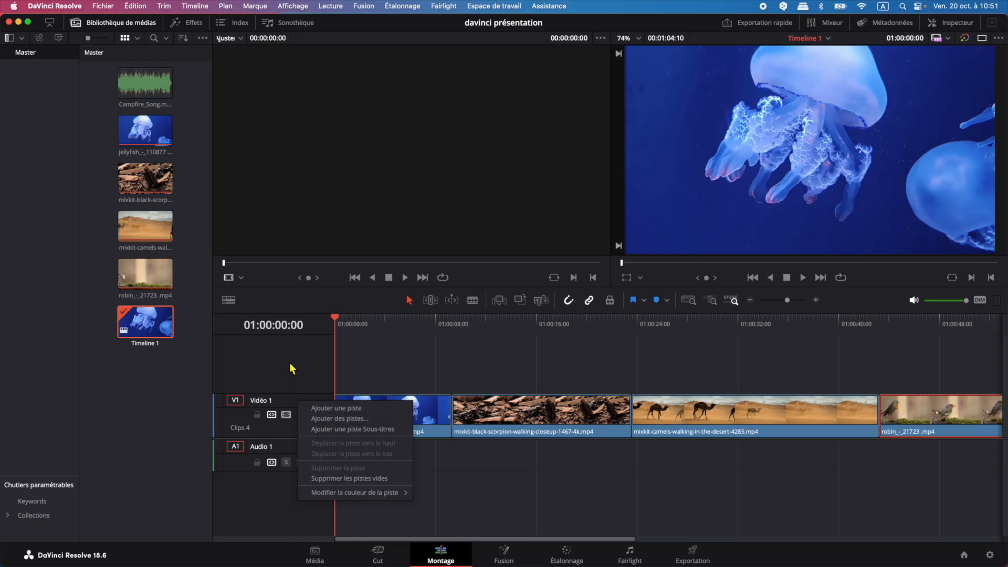
left_click(292, 369)
left_click_drag(532, 420, 411, 373)
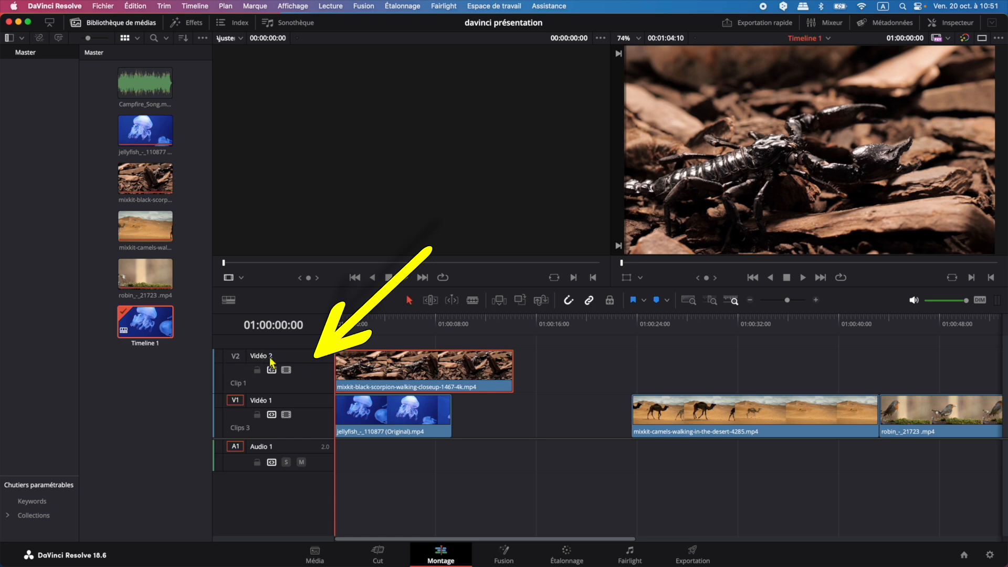
left_click_drag(444, 373, 567, 412)
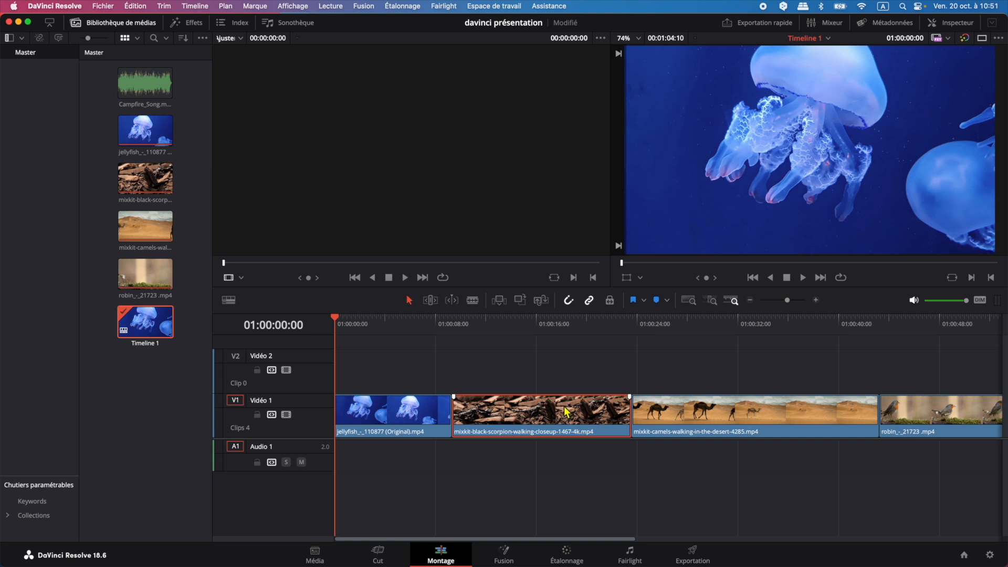
right_click(311, 362)
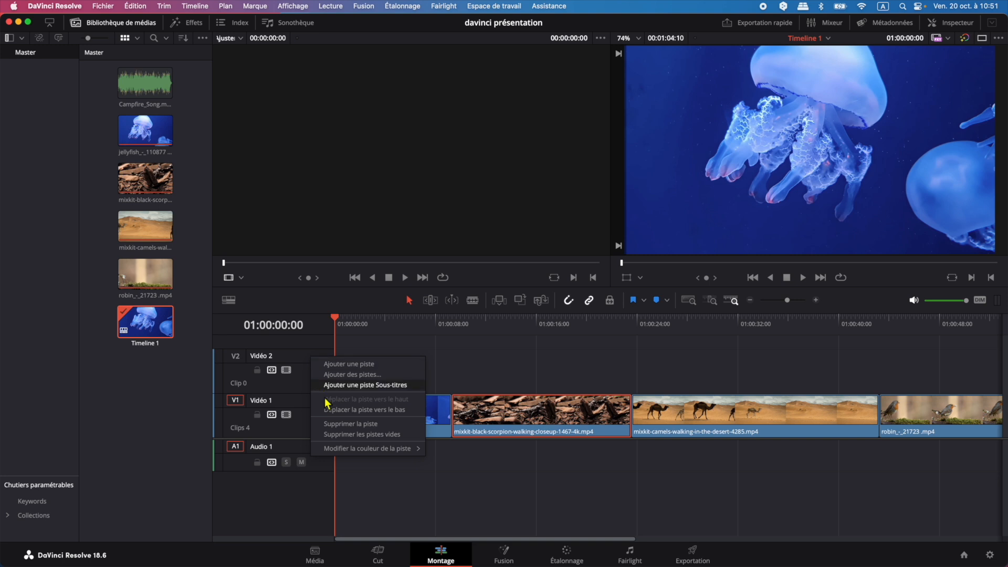
left_click(332, 423)
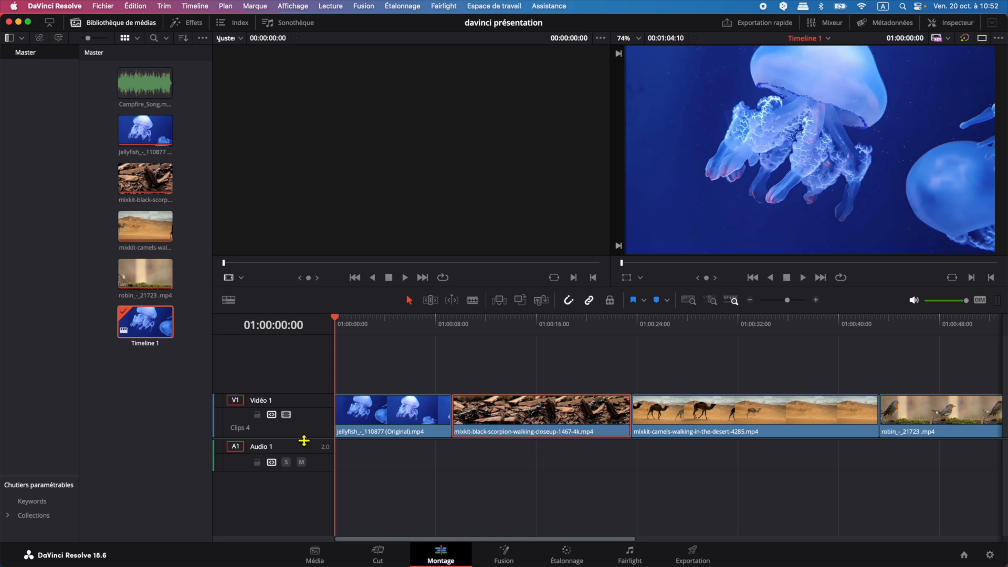
Step: Add Campfire_Song.mp3 to the Audio 1 track from the start of the timeline
left_click(132, 76)
left_click_drag(131, 76, 340, 452)
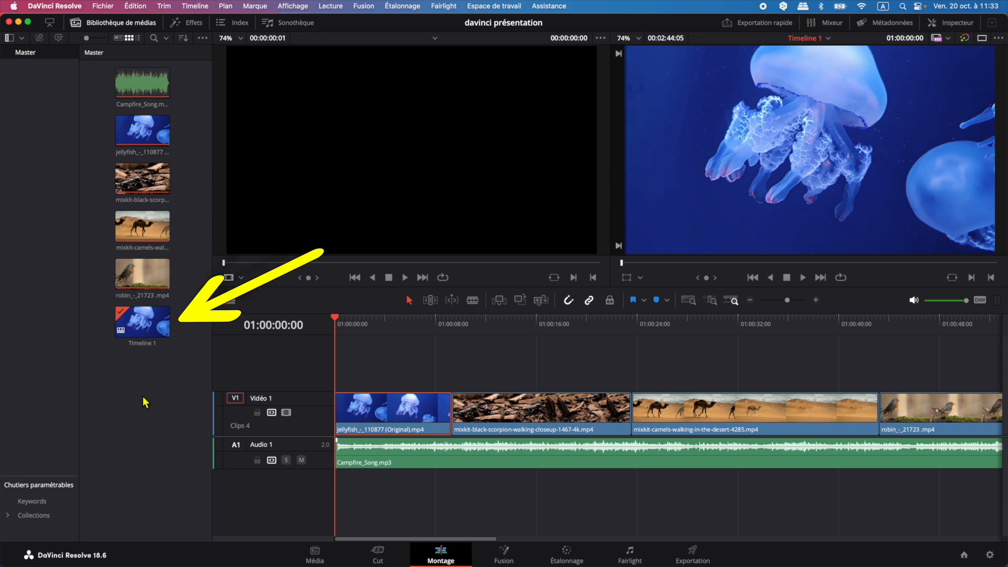
left_click(141, 344)
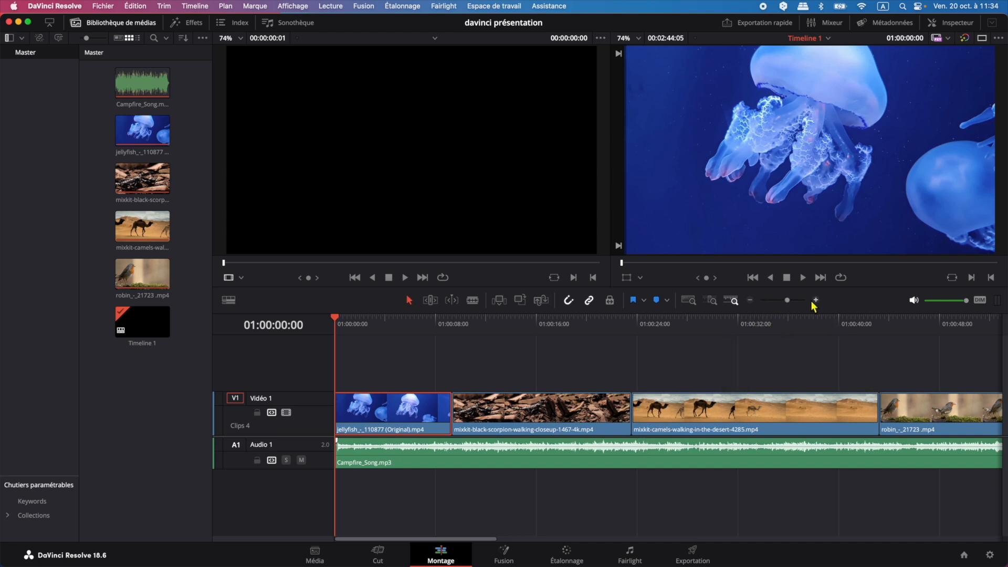
Step: Cut the Campfire_Song.mp3 clip with the razor at 01:01:04:10, where the robin clip ends
left_click_drag(788, 303, 799, 302)
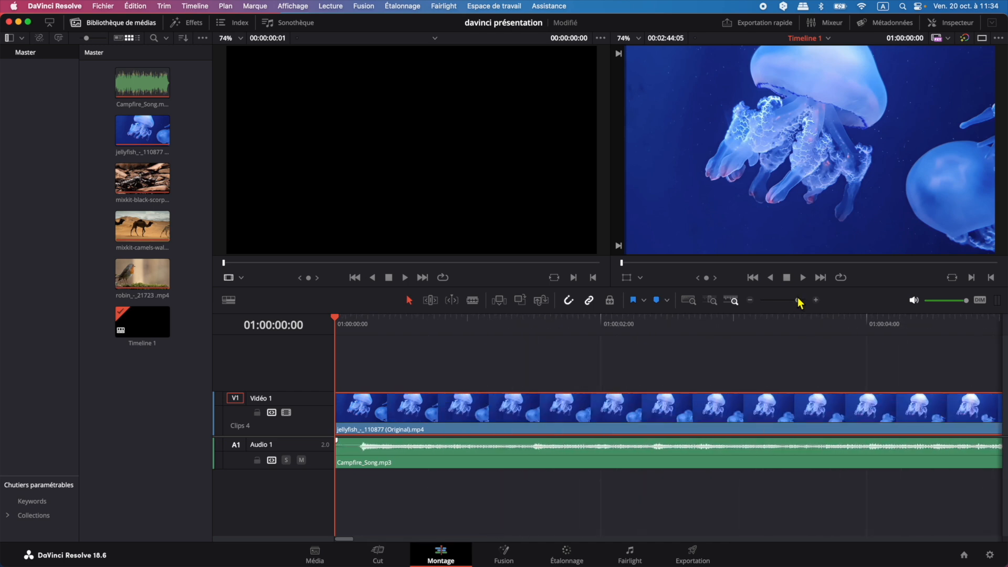
left_click_drag(797, 298, 784, 302)
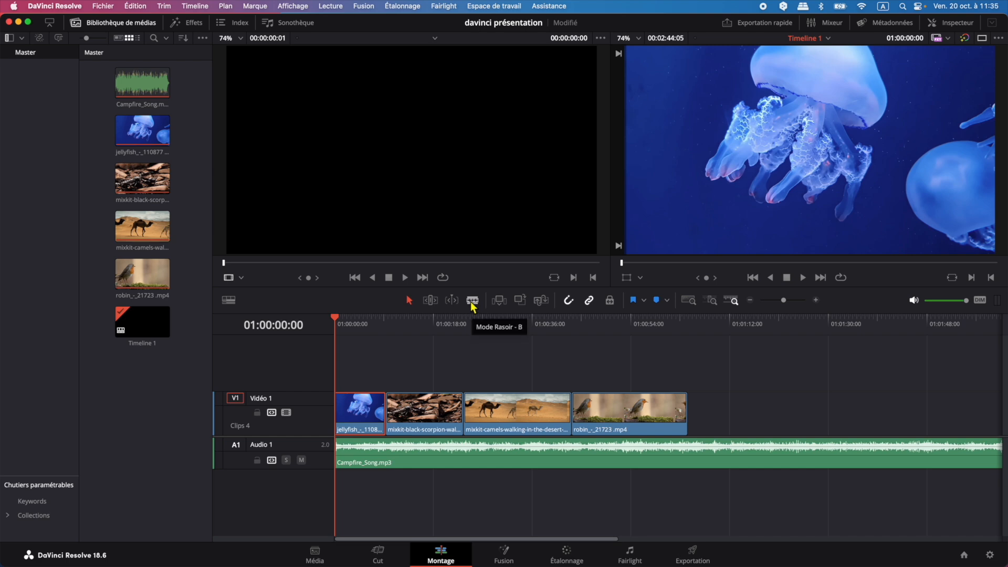
left_click(472, 301)
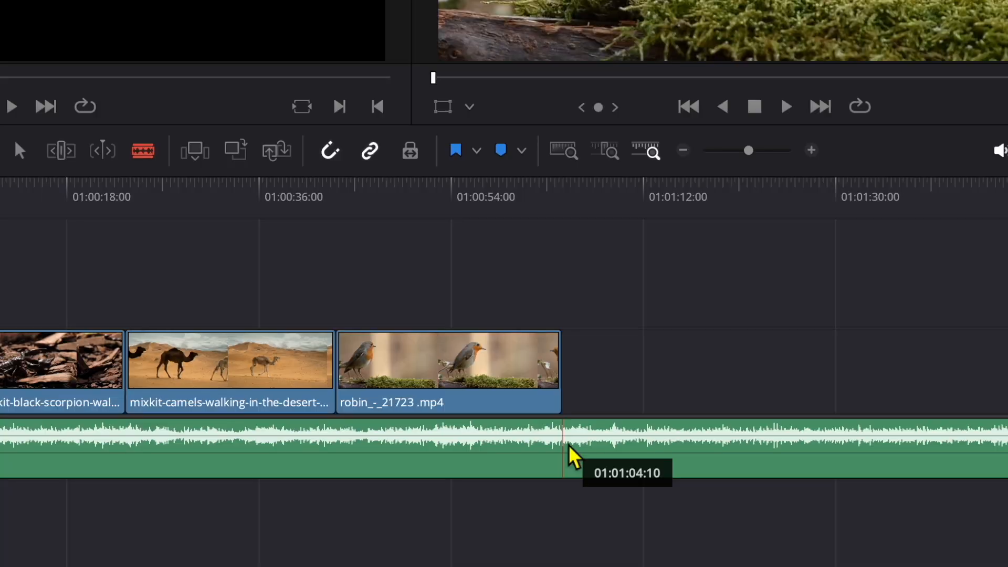
left_click(569, 445)
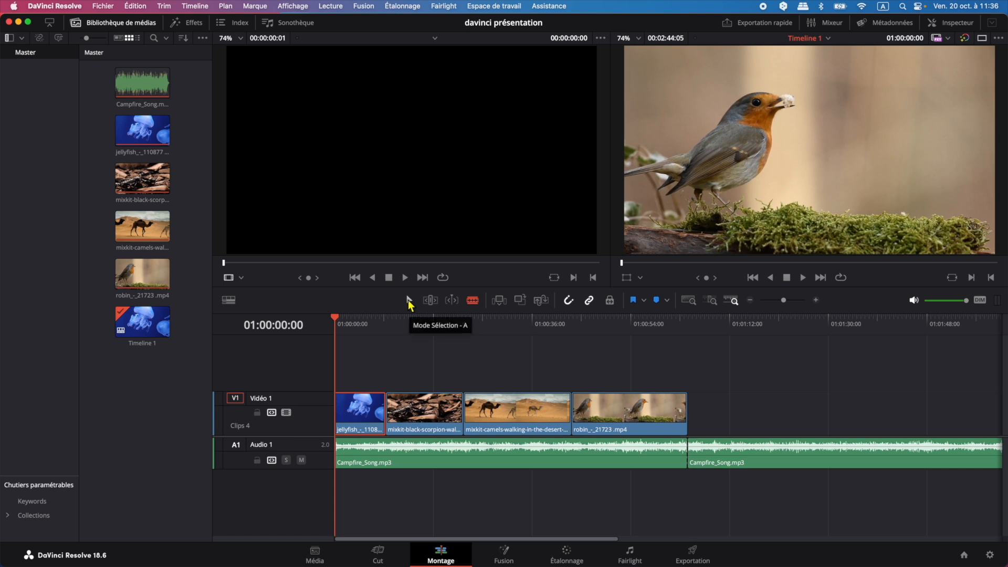
Step: Return to Selection mode and delete the part of the music that runs past the end of the video
left_click(408, 300)
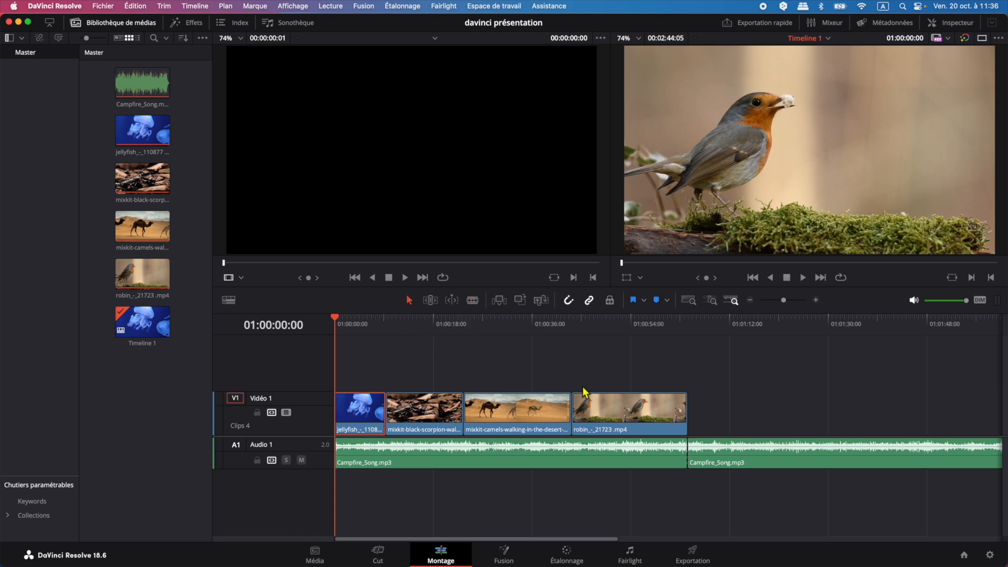
left_click(846, 469)
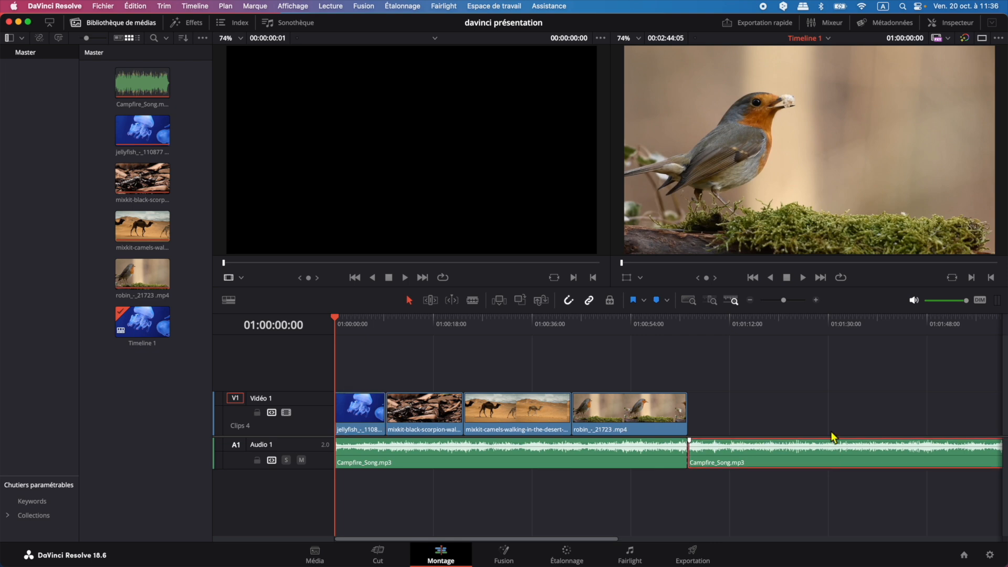
right_click(809, 460)
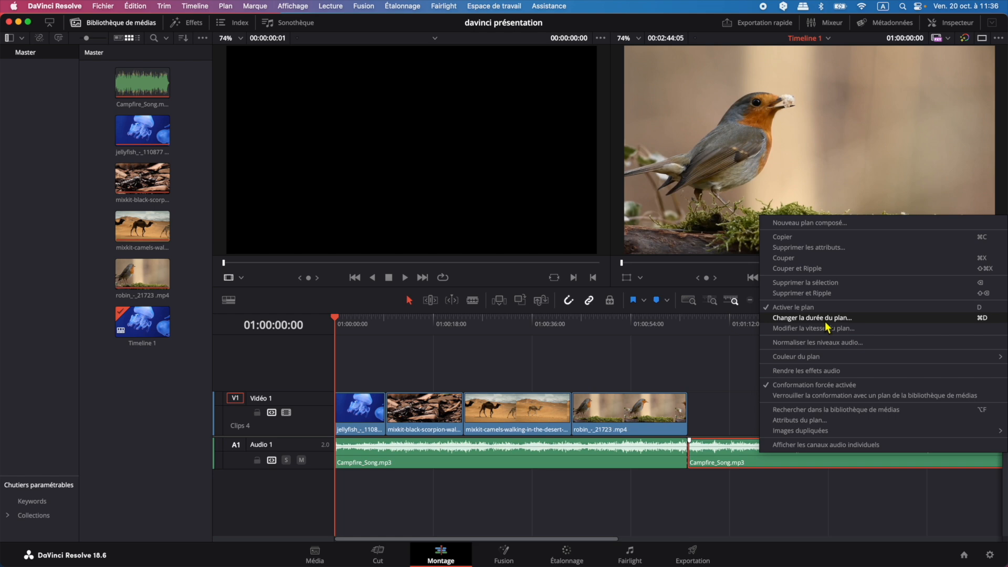
key("Escape")
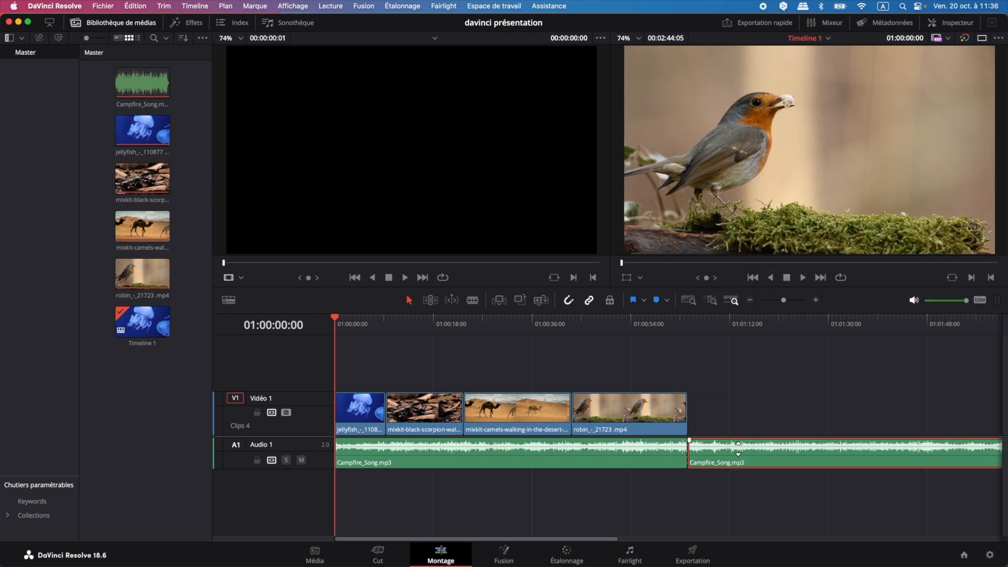
key("Delete")
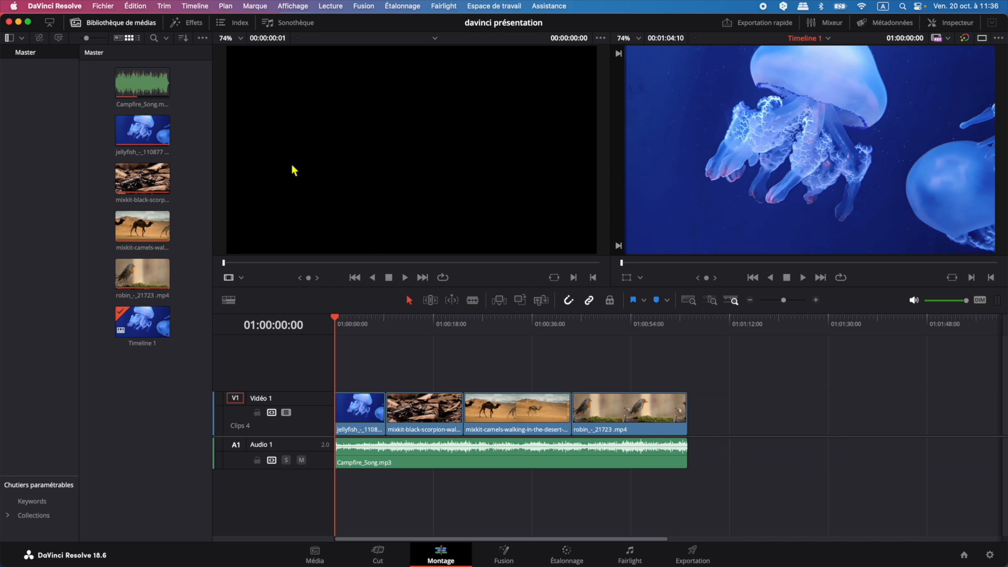
Step: Undo both the deletion of the surplus music and the razor cut
left_click(141, 7)
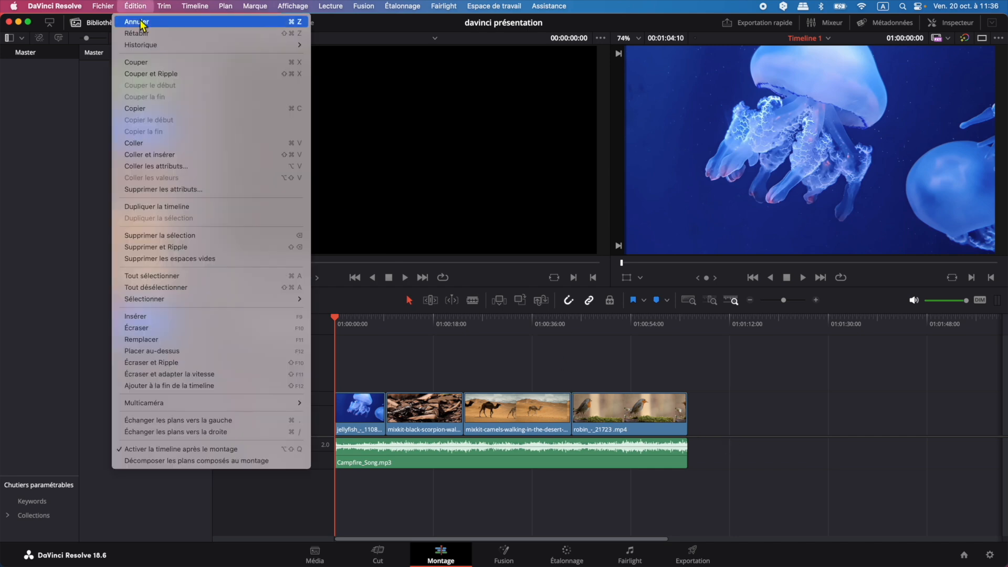
left_click(139, 22)
left_click(134, 7)
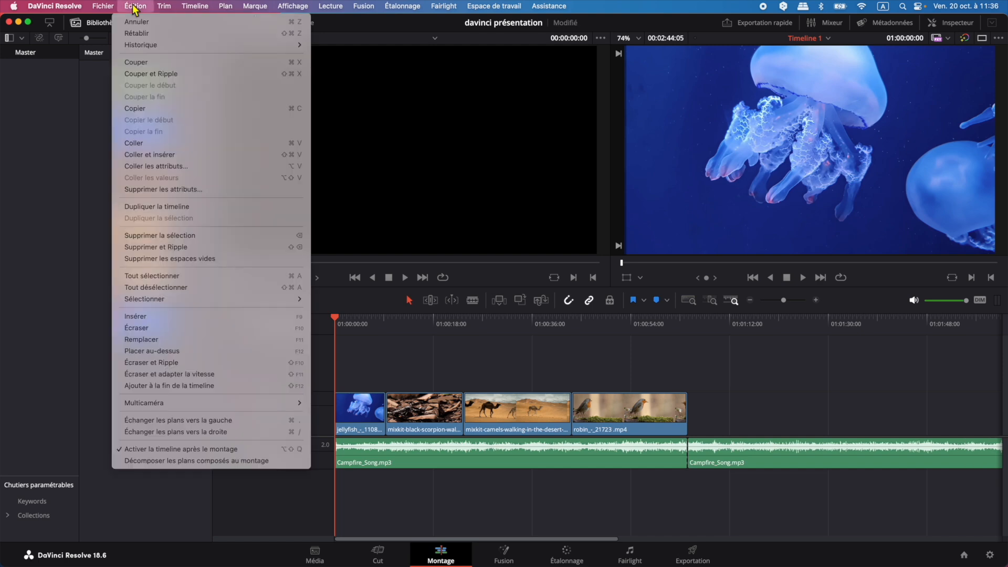
left_click(137, 24)
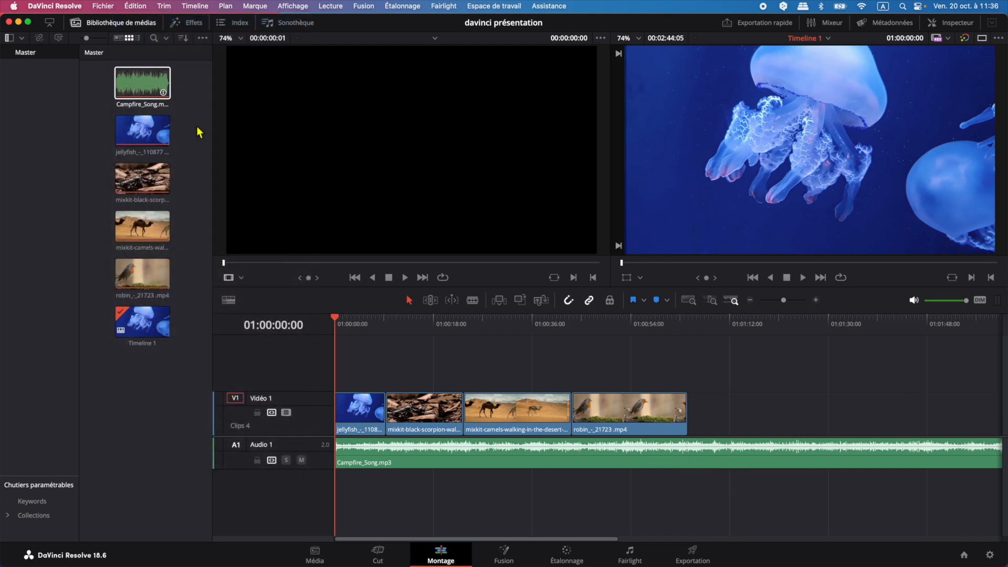
Step: Split the full-length music clip again at 01:01:04:10 and select the surplus piece after the cut
left_click(692, 467)
key("b")
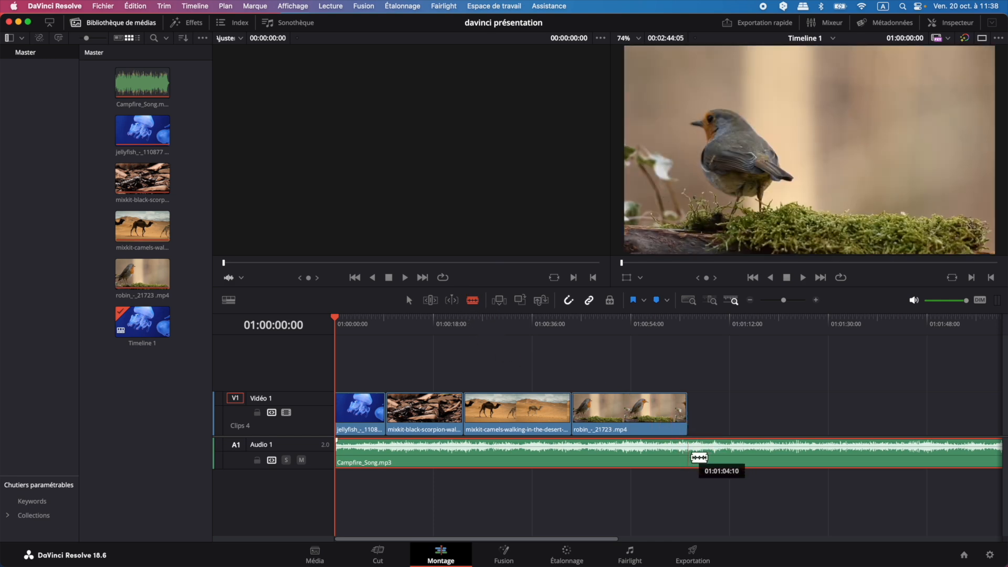
left_click(689, 452)
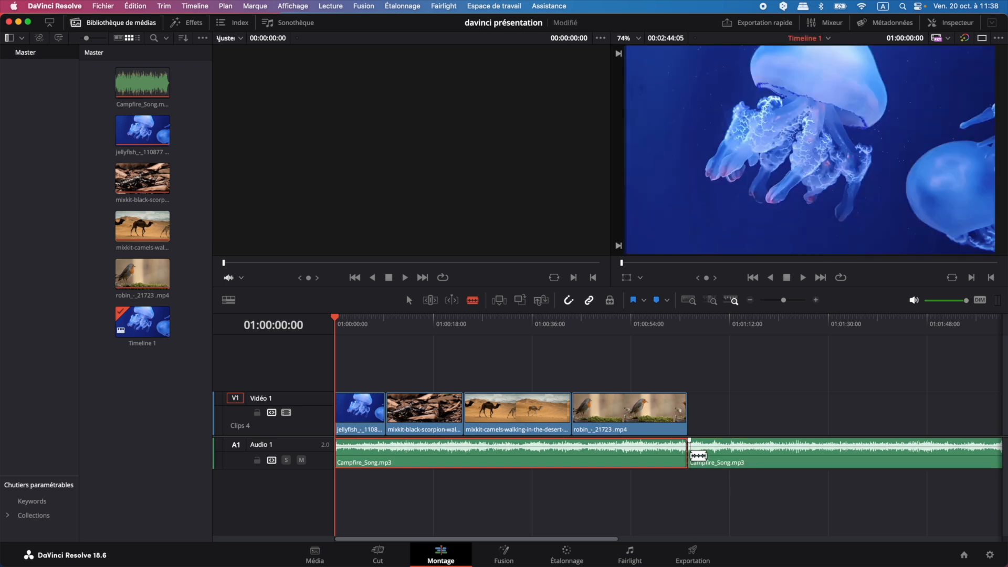
key("a")
left_click(724, 460)
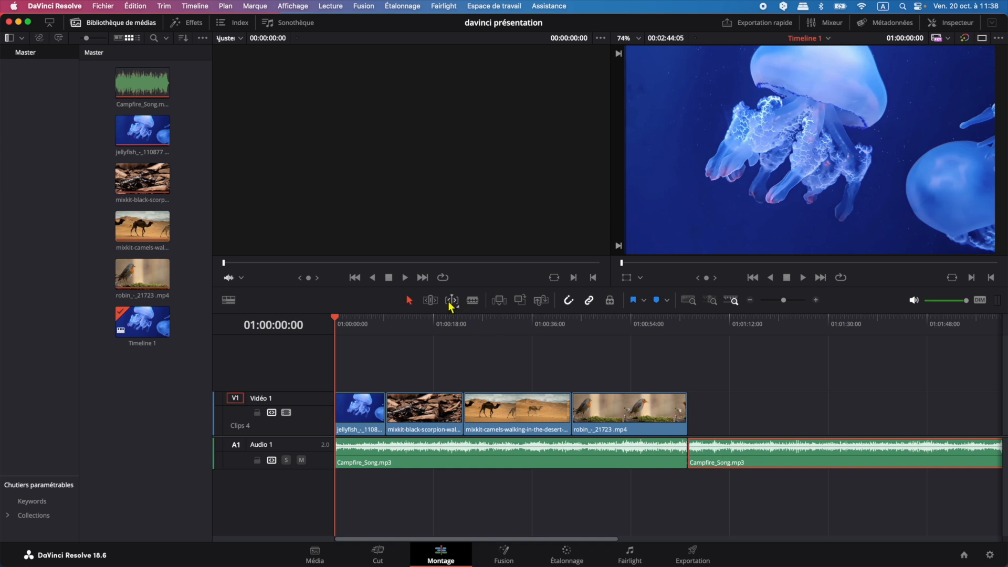
Step: Delete the surplus music piece after the cut and open the remaining Campfire_Song.mp3 clip's audio settings in the Inspector
key("Delete")
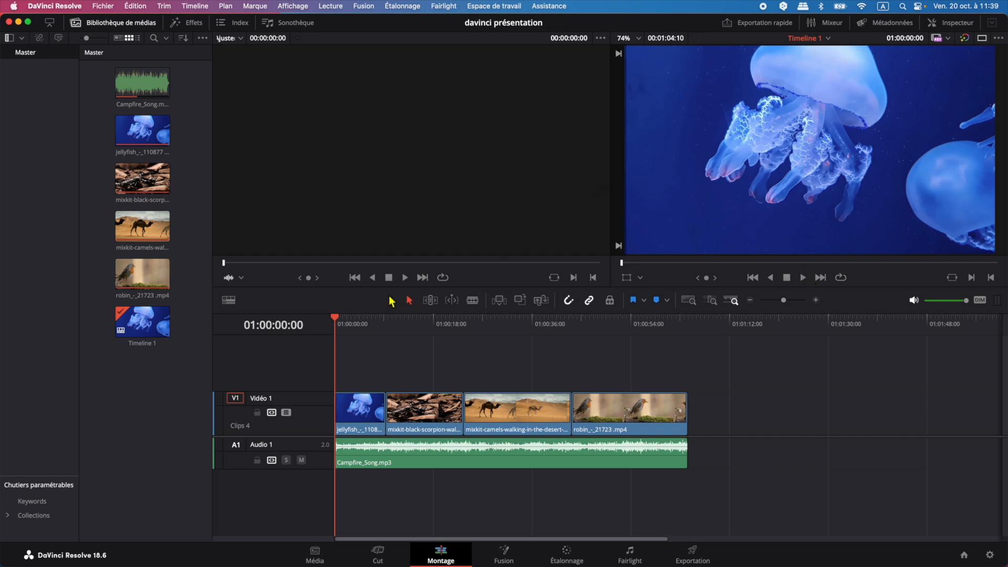
left_click_drag(342, 323, 299, 352)
left_click(533, 463)
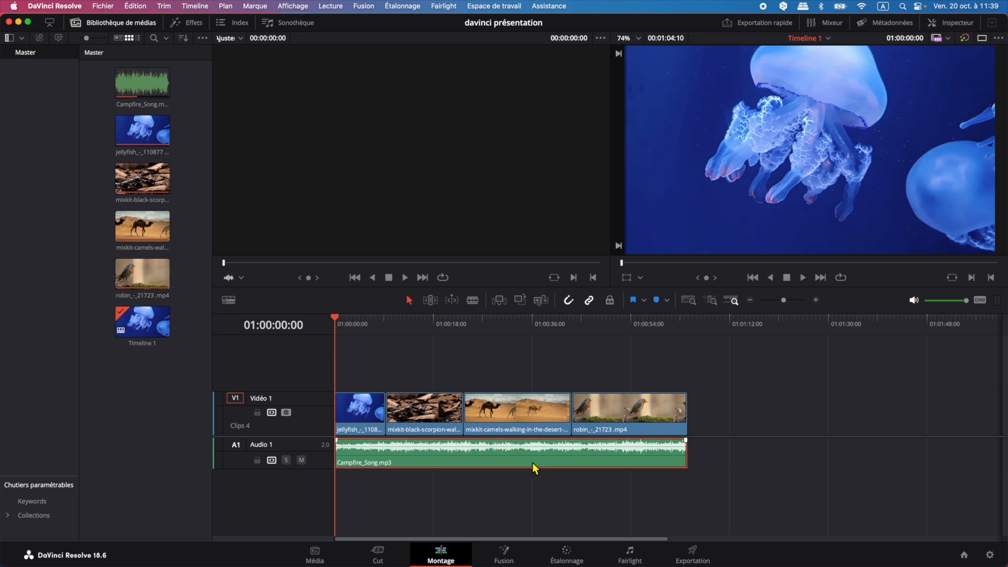
left_click(953, 24)
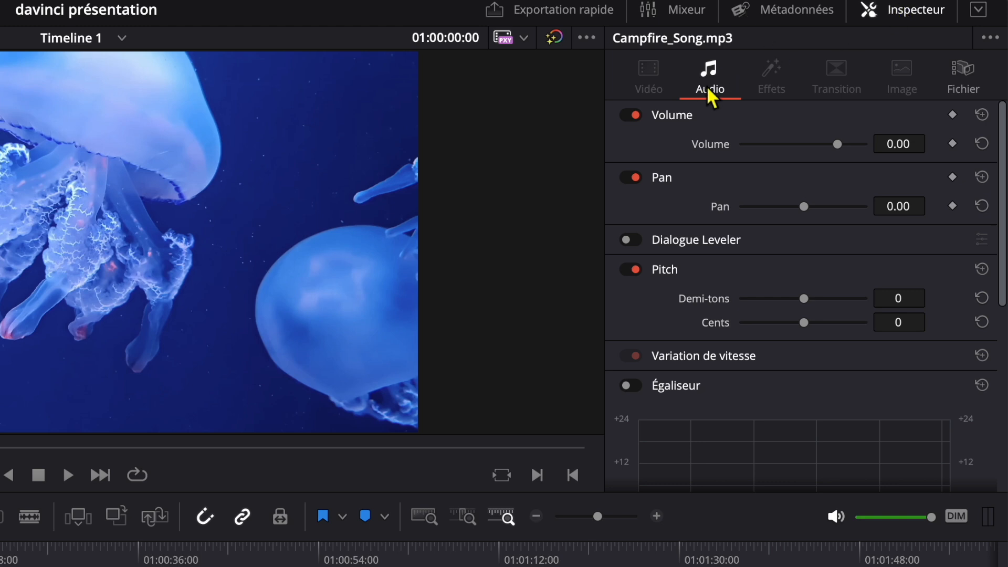
Step: Try a volume of -41.45 on the music clip, reset it, and look through the equalizer settings
left_click_drag(838, 144, 797, 144)
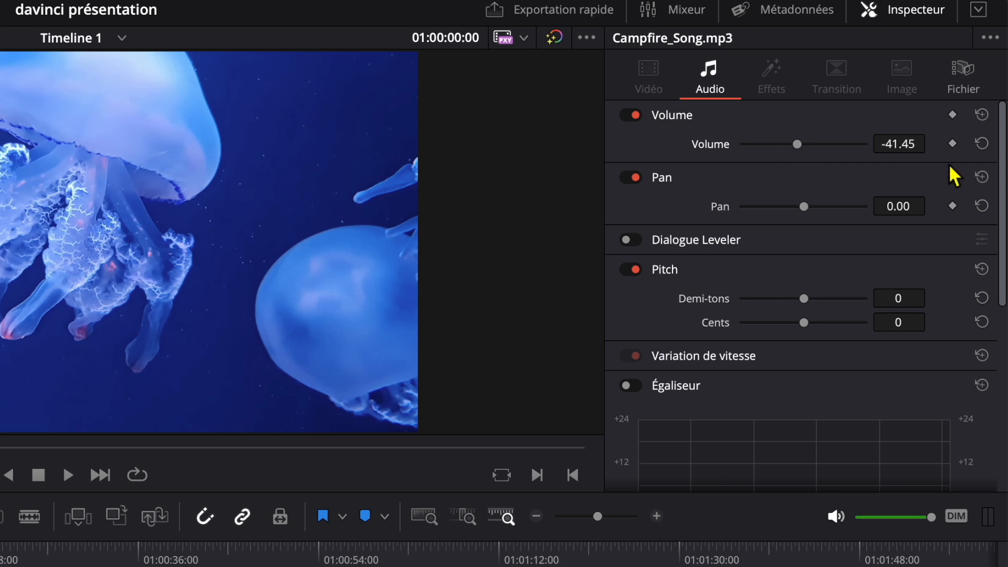
left_click(982, 143)
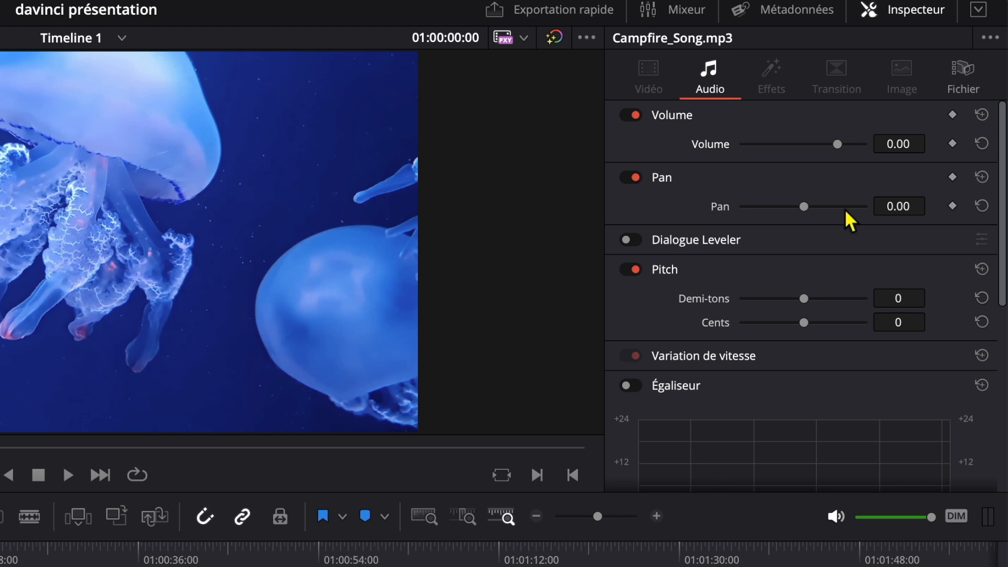
scroll(836, 270, "down", 8)
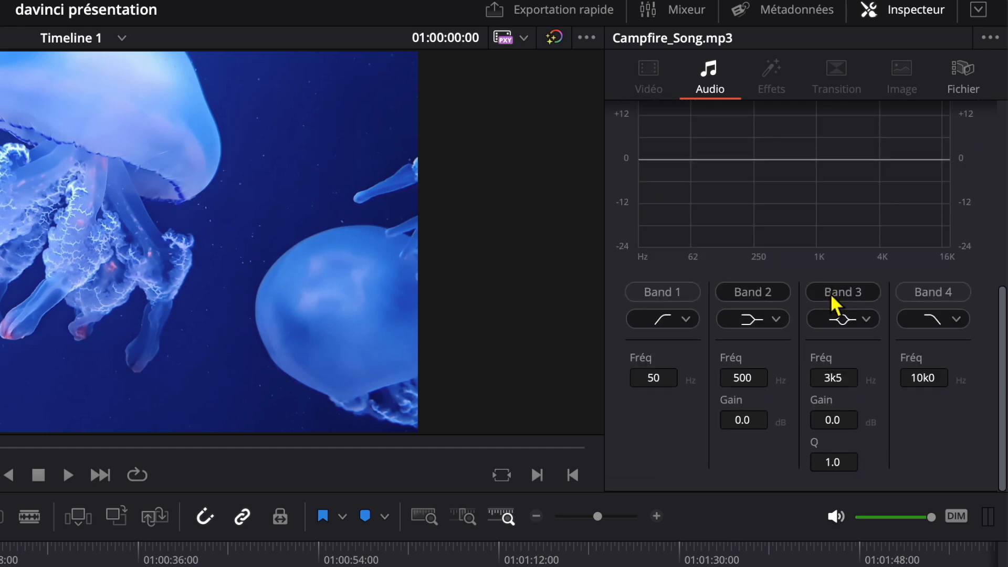
scroll(835, 302, "up", 8)
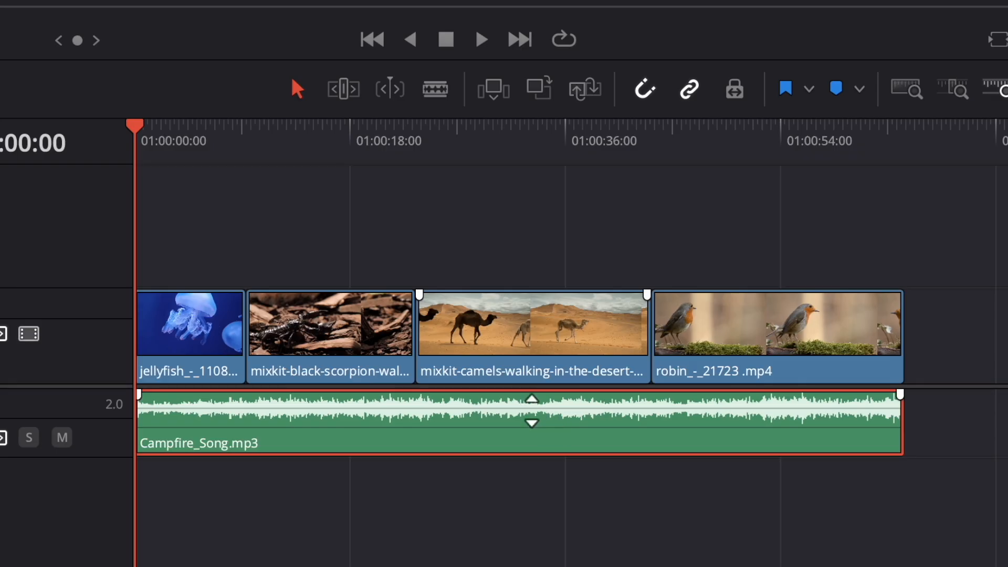
Step: Lower the music clip's volume to -100 directly on its waveform in the timeline
left_click_drag(532, 412, 533, 480)
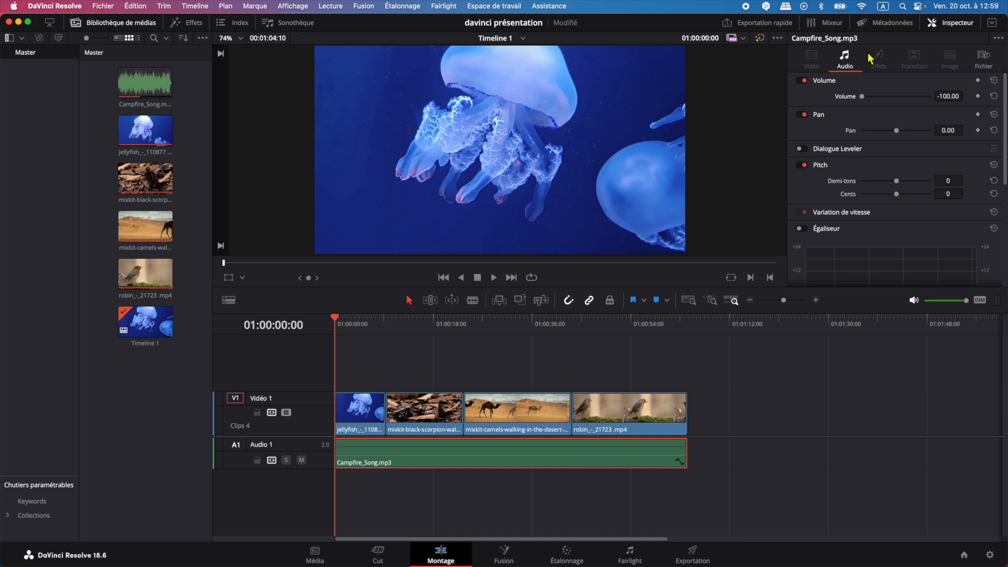
Step: Select the black scorpion clip, preview it around 01:00:13:11, and examine its Transform, Compositing, Stabilisation and other video properties
left_click(412, 424)
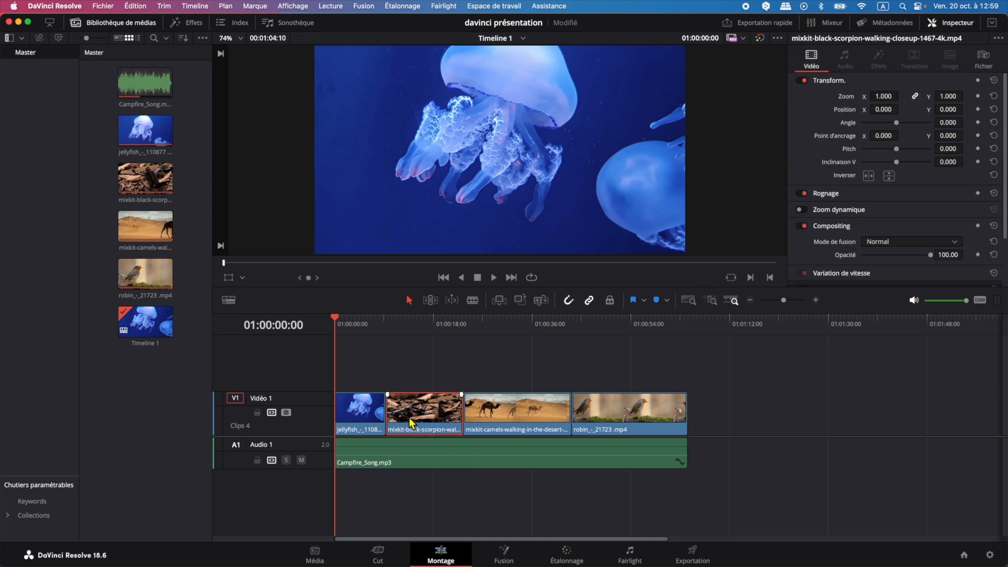
left_click(357, 322)
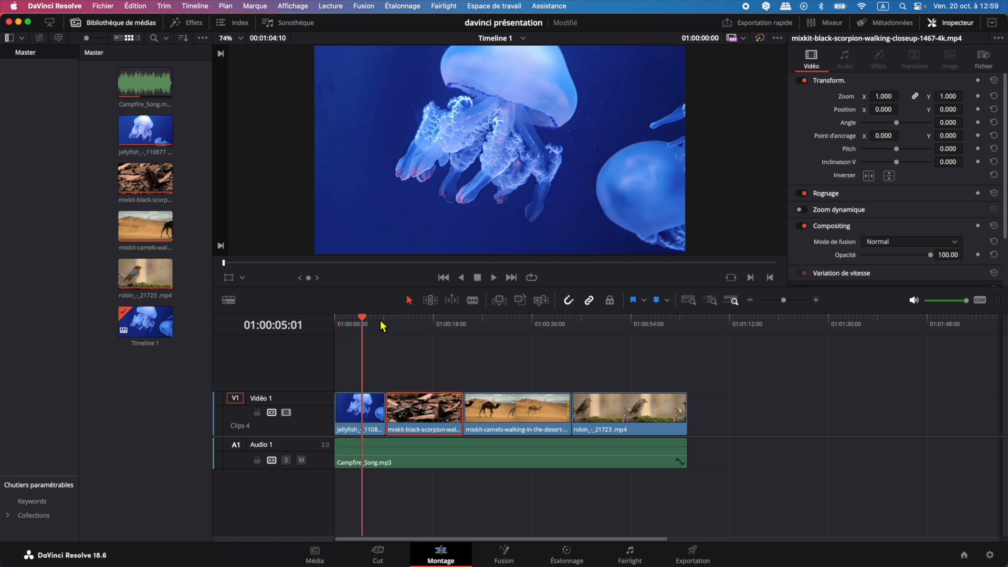
left_click_drag(373, 324, 408, 323)
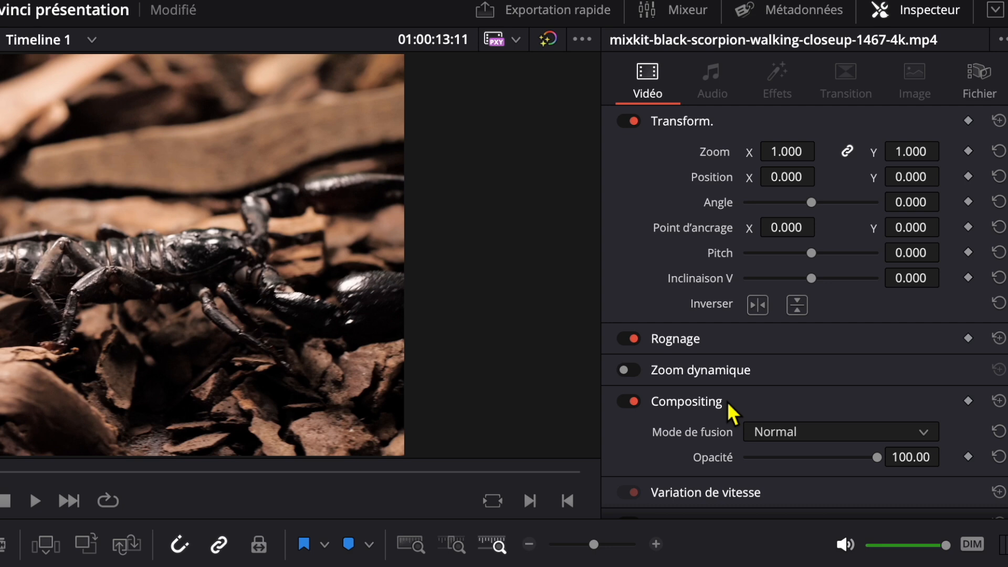
scroll(733, 412, "down", 3)
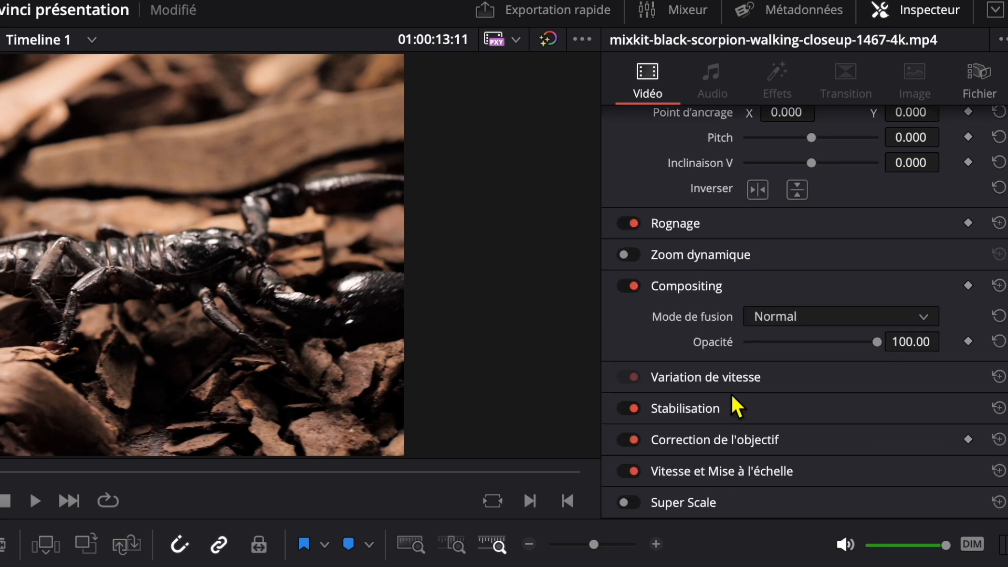
scroll(738, 406, "up", 3)
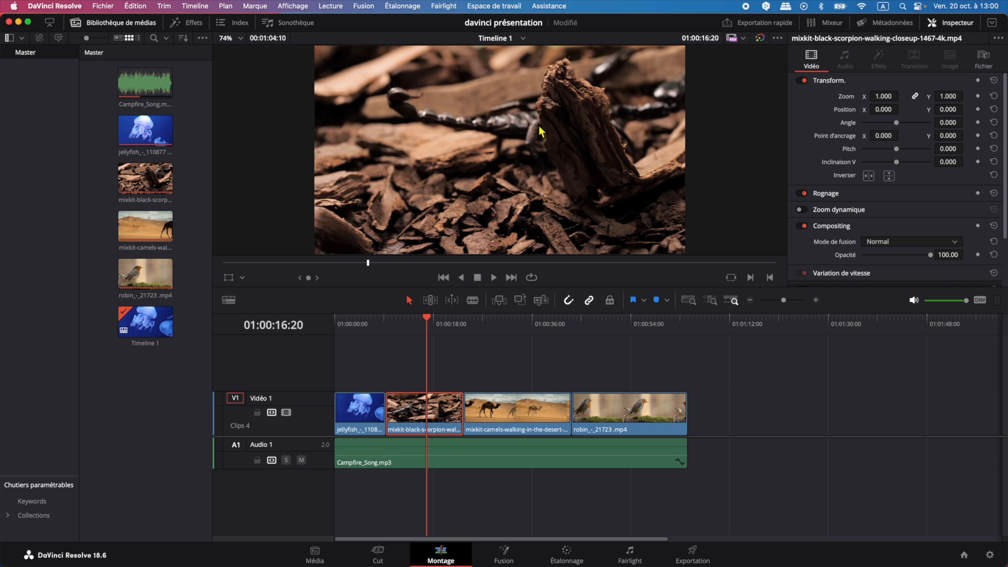
Step: Display the Effets panel in the workspace
left_click(495, 7)
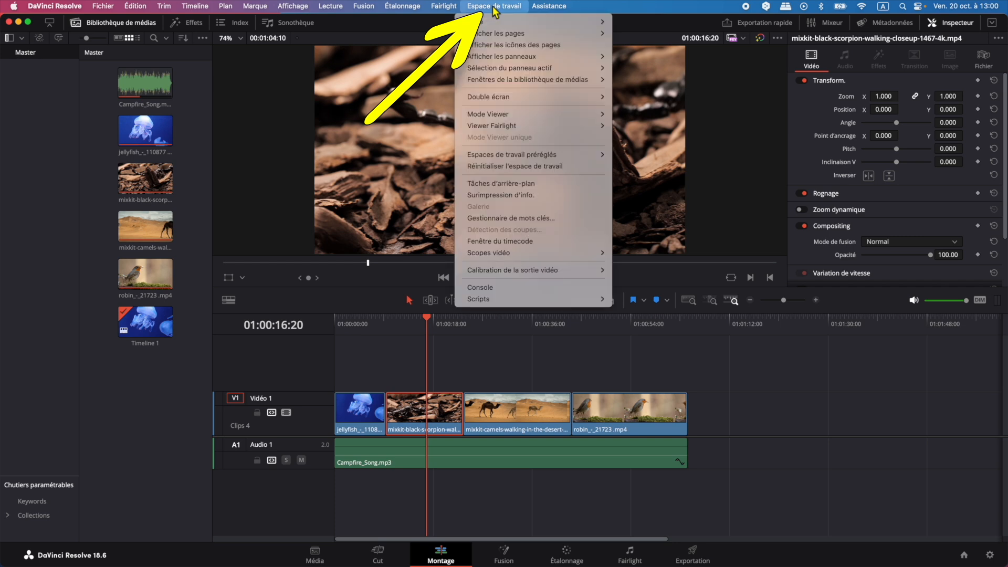
mouse_move(483, 56)
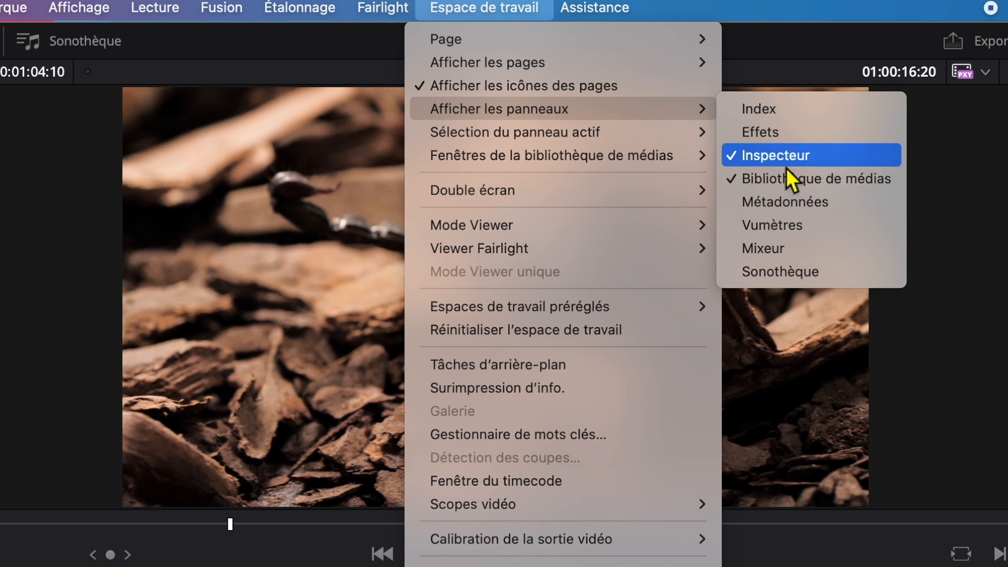
left_click(765, 133)
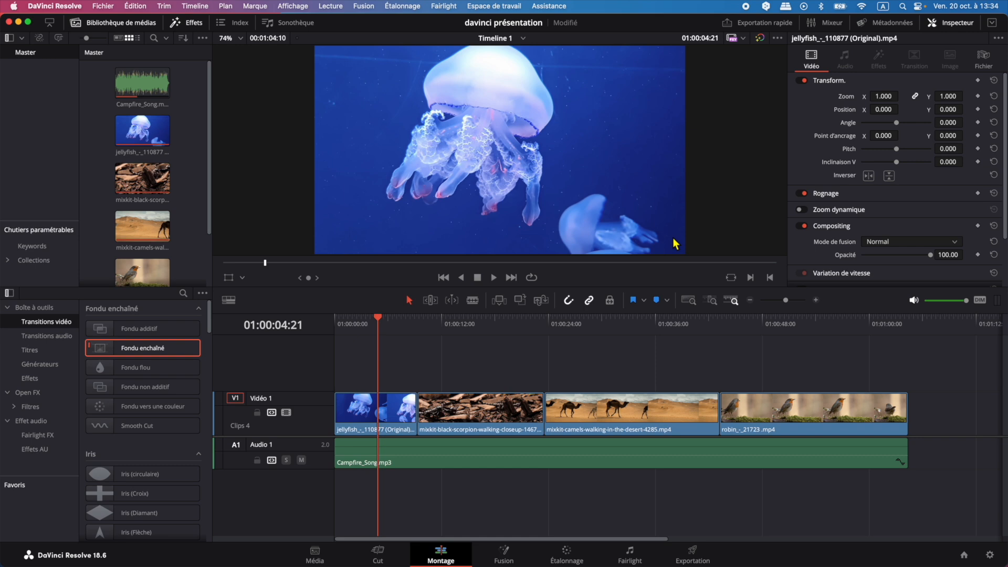
Step: Add the Fondu enchaîné transition to the cuts and ends of all four video clips, trimming clips that lack enough handle frames
left_click(411, 412)
left_click_drag(411, 412, 813, 413)
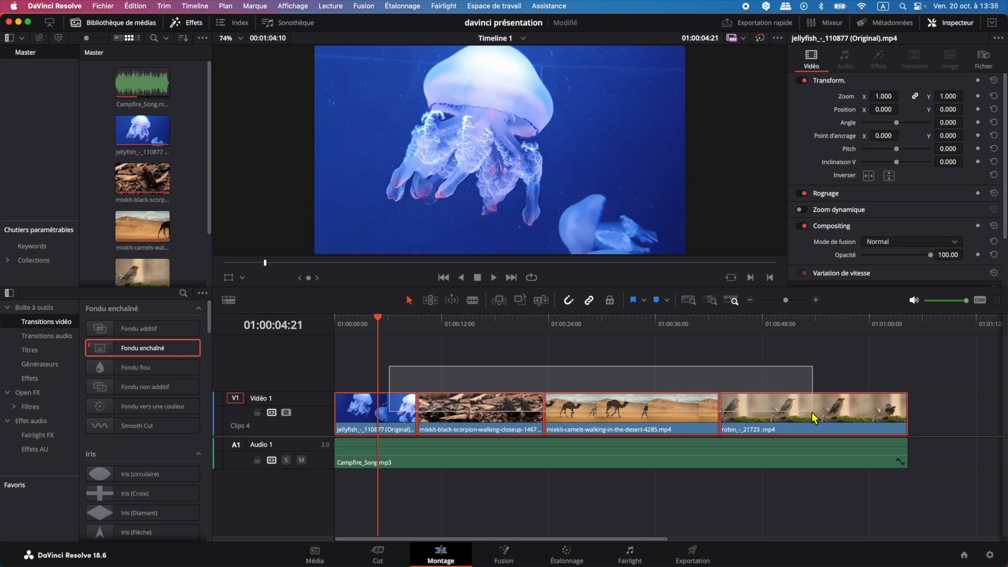
left_click_drag(812, 411, 812, 412)
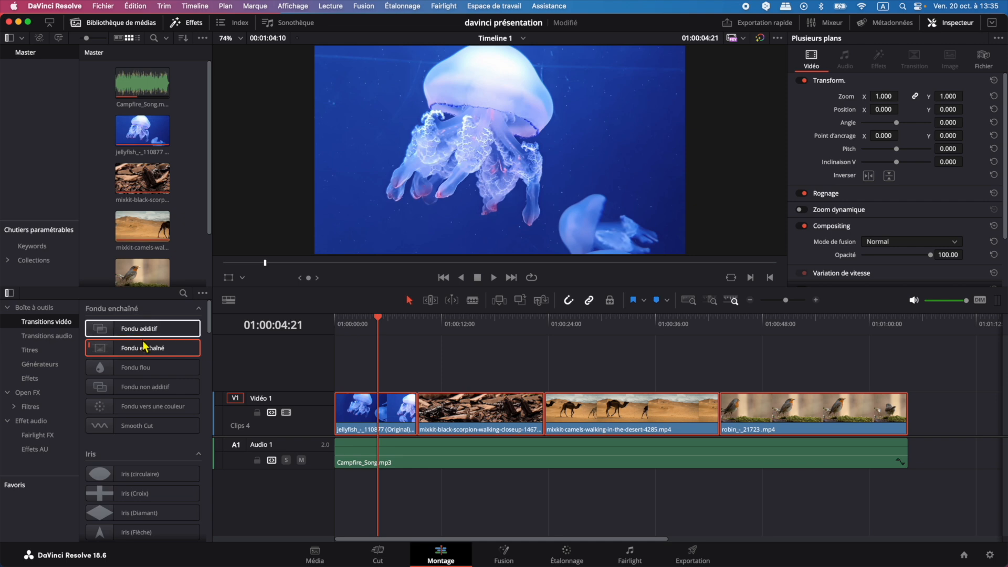
right_click(151, 348)
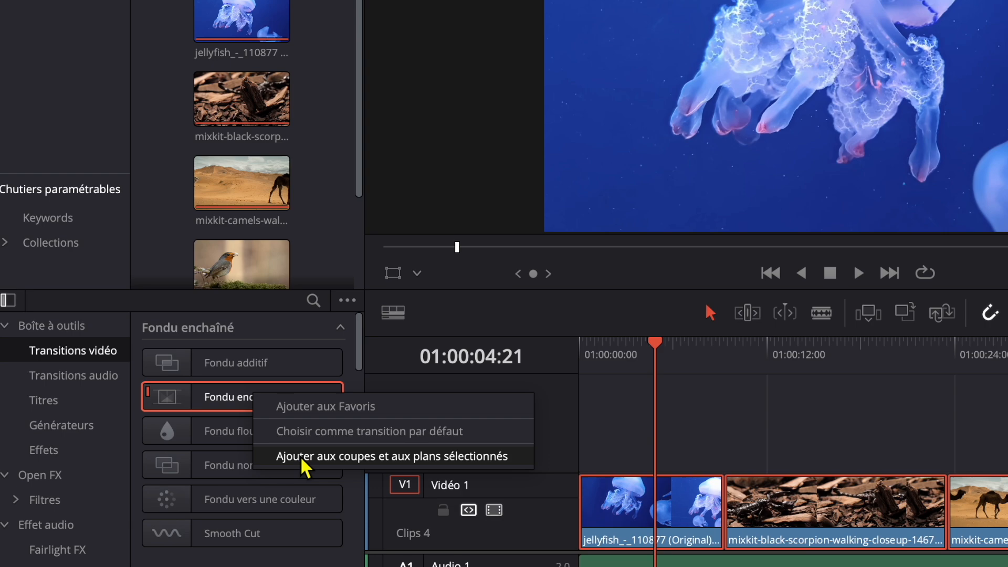
left_click(303, 457)
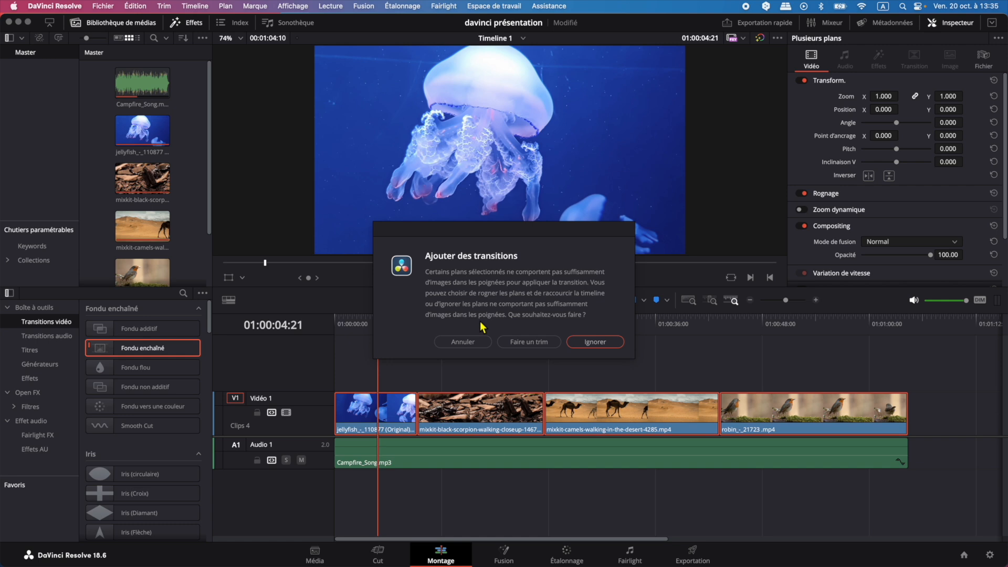
left_click(522, 347)
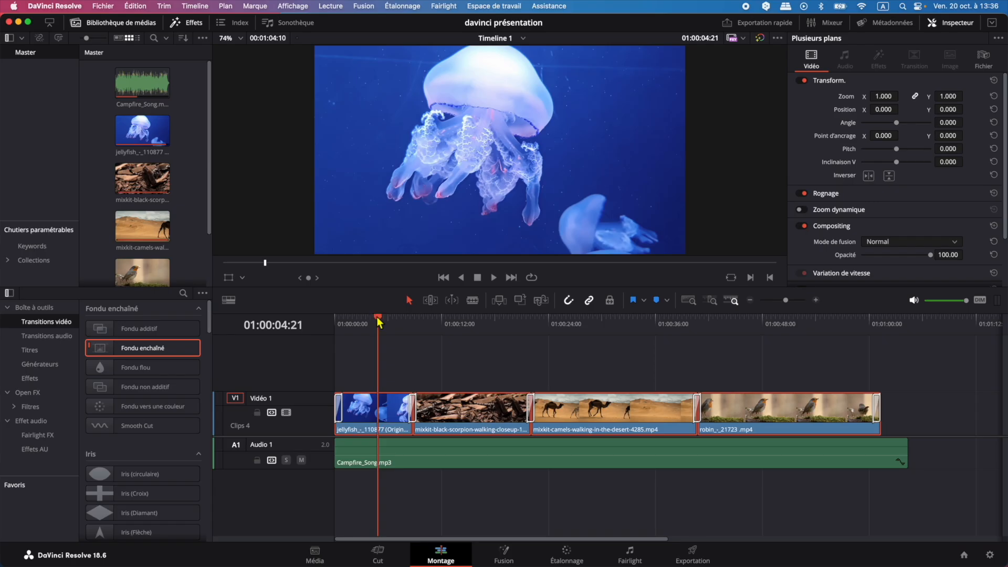
Step: Play the timeline from 01:00:05:21 across the jellyfish-to-scorpion cut to check the transition, and stop playback
left_click(245, 133)
left_click_drag(383, 319, 388, 319)
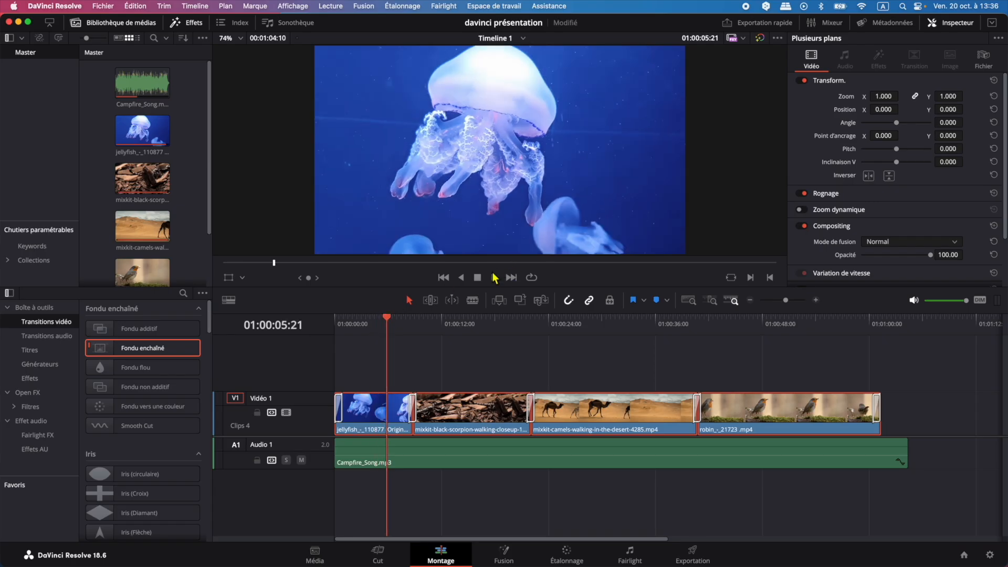
left_click(494, 277)
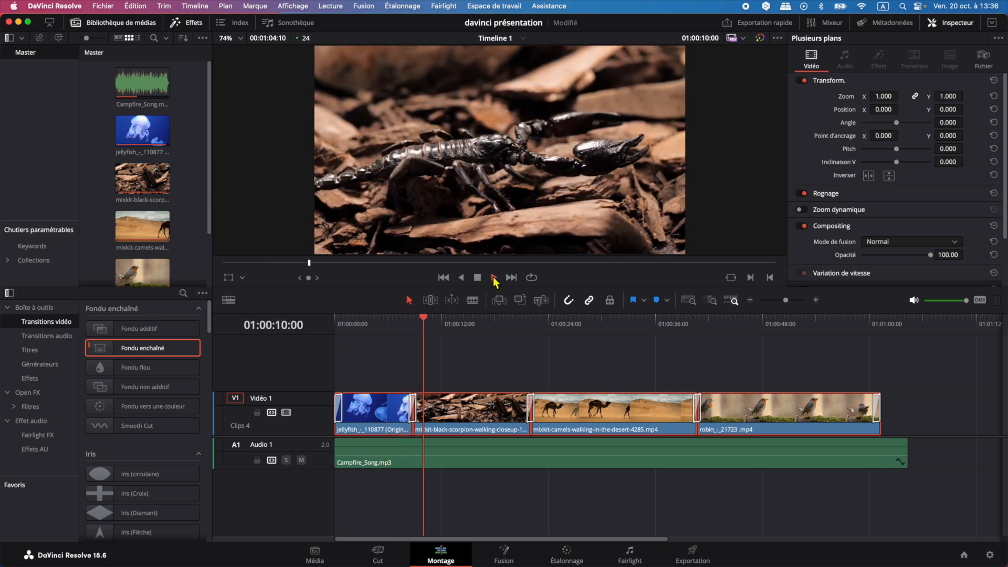
left_click(478, 279)
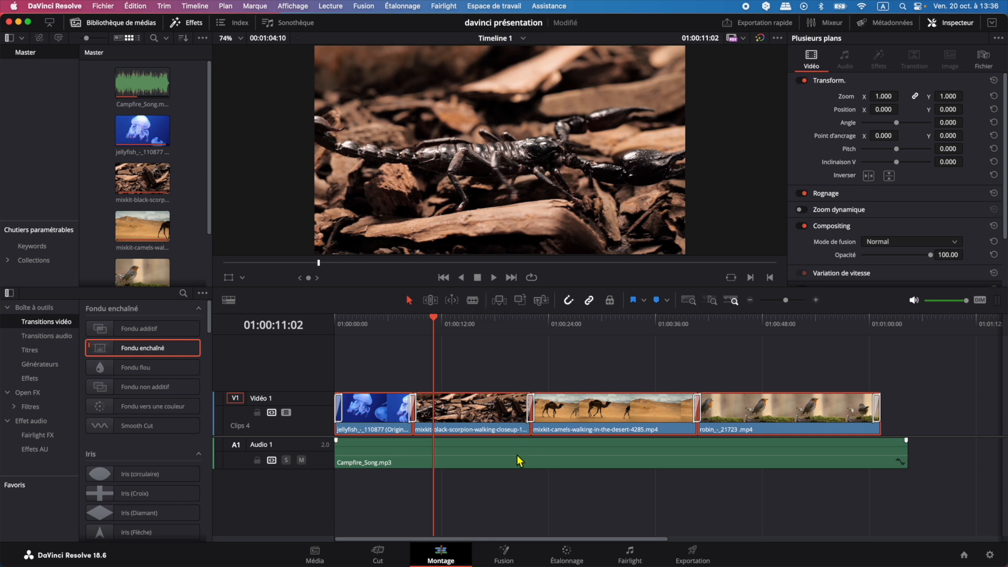
Step: Raise the Campfire_Song.mp3 volume to a low audible level and trim the clip's end to match the robin clip's end
left_click_drag(515, 457, 516, 452)
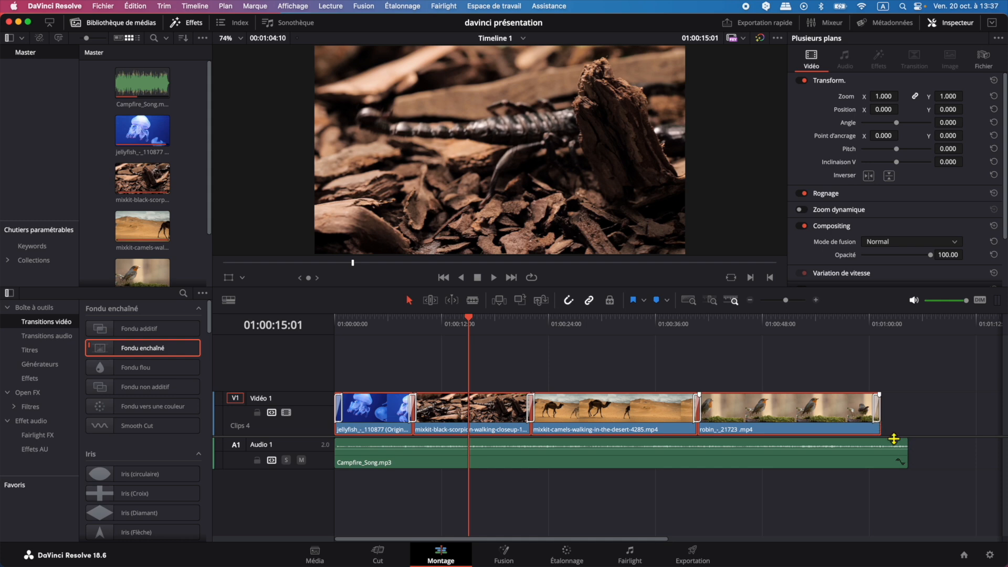
left_click_drag(908, 452, 912, 453)
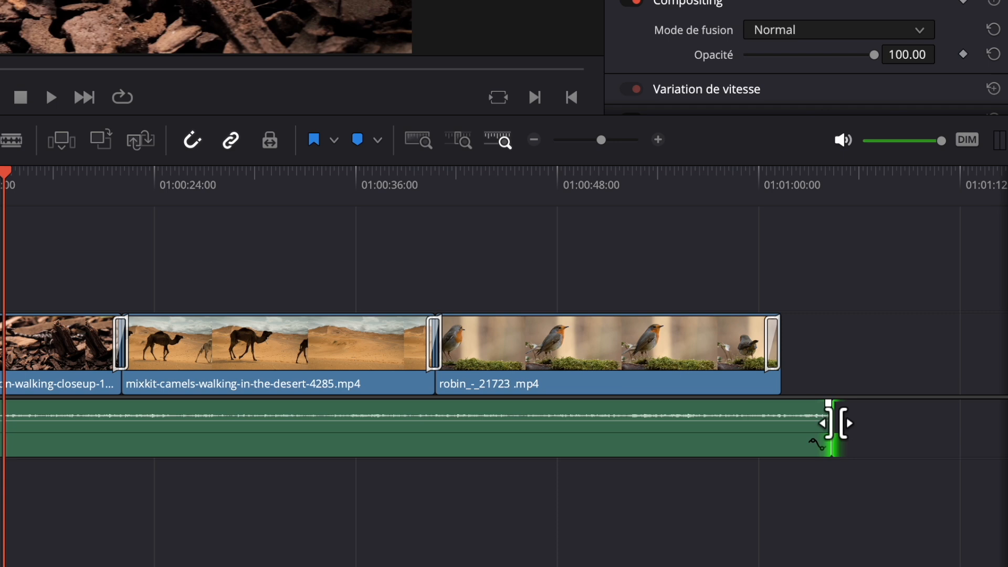
left_click_drag(835, 423, 791, 421)
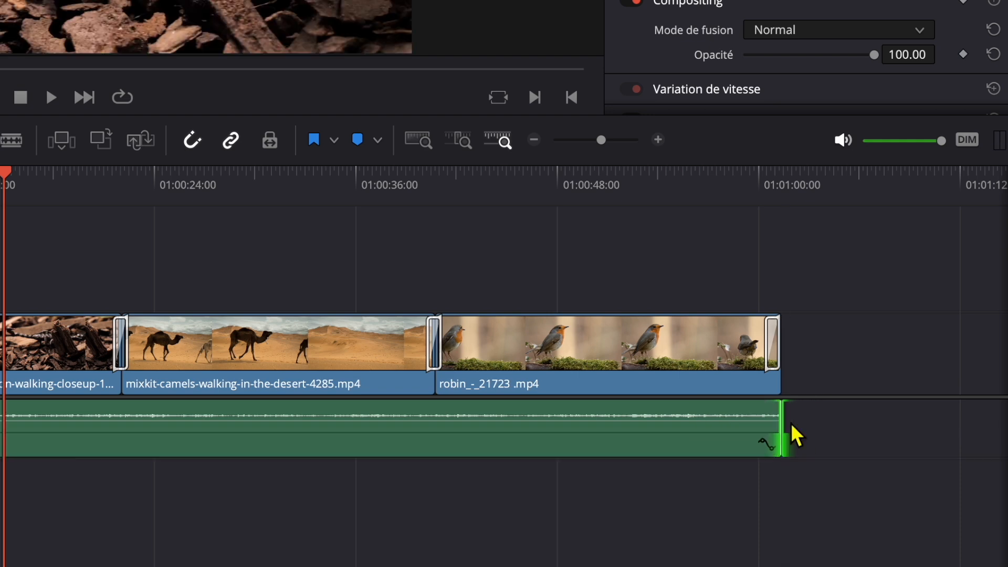
Step: Add a fade-out at the end and a fade-in at the start of the music clip, and save the project
left_click(607, 441)
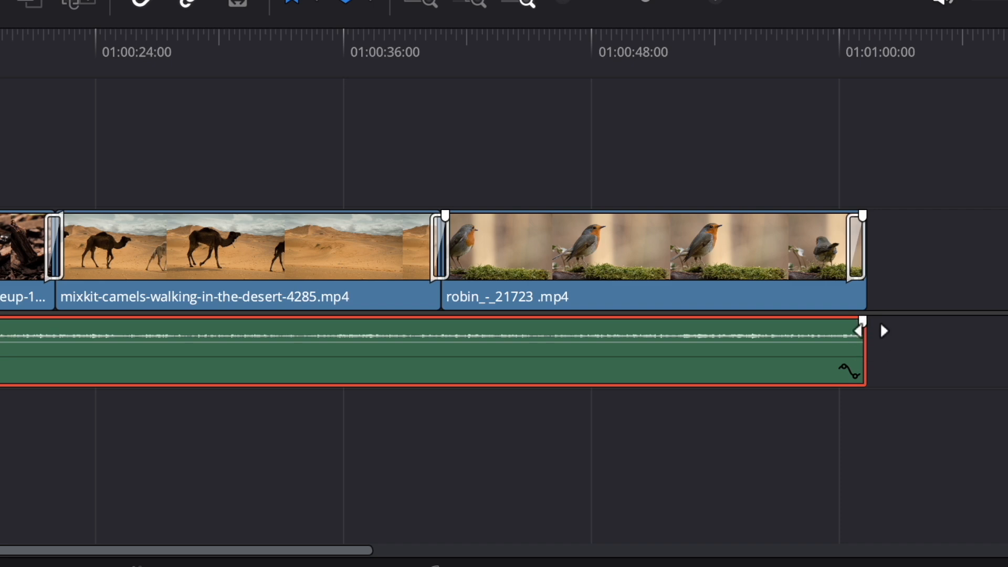
left_click_drag(863, 321, 798, 322)
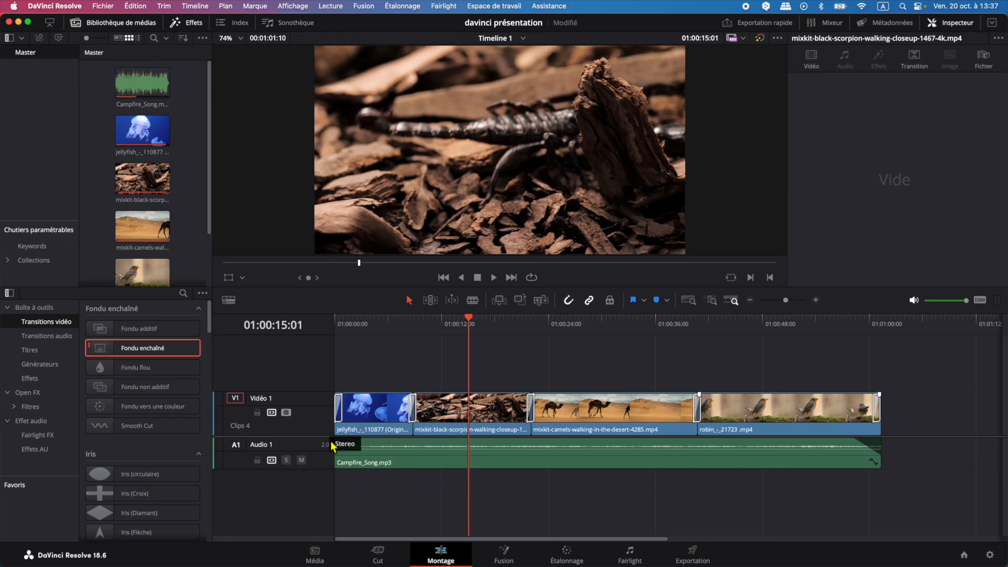
mouse_move(339, 441)
left_click_drag(336, 441, 362, 440)
key("super+s")
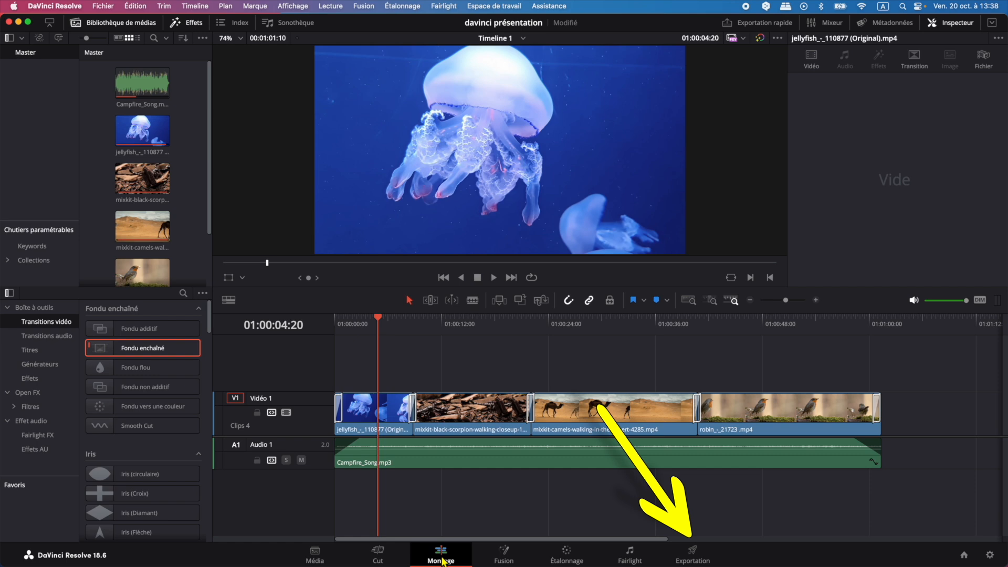
Step: Go to the Exportation page and apply the YouTube 1080p export preset
left_click(693, 558)
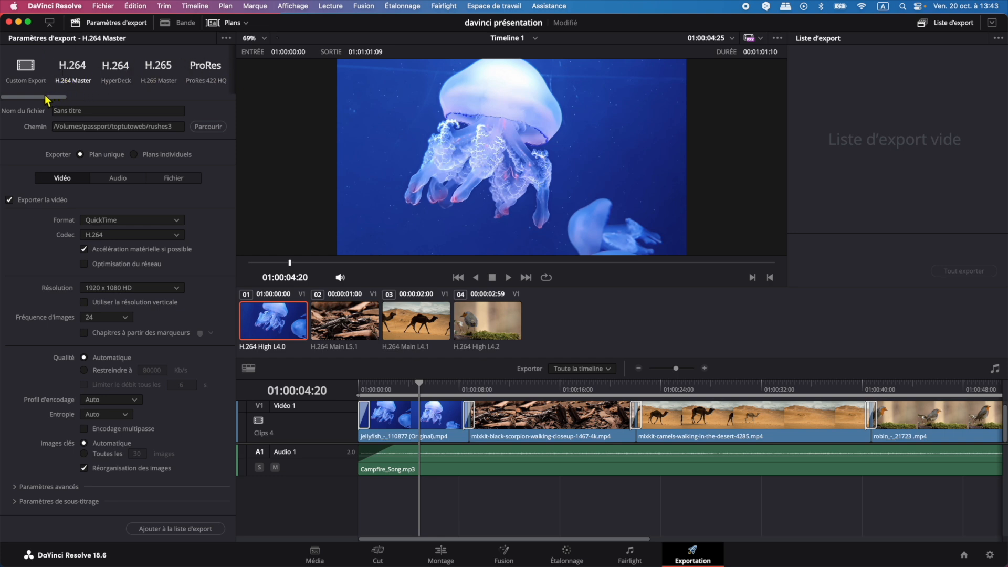
left_click_drag(63, 100, 106, 100)
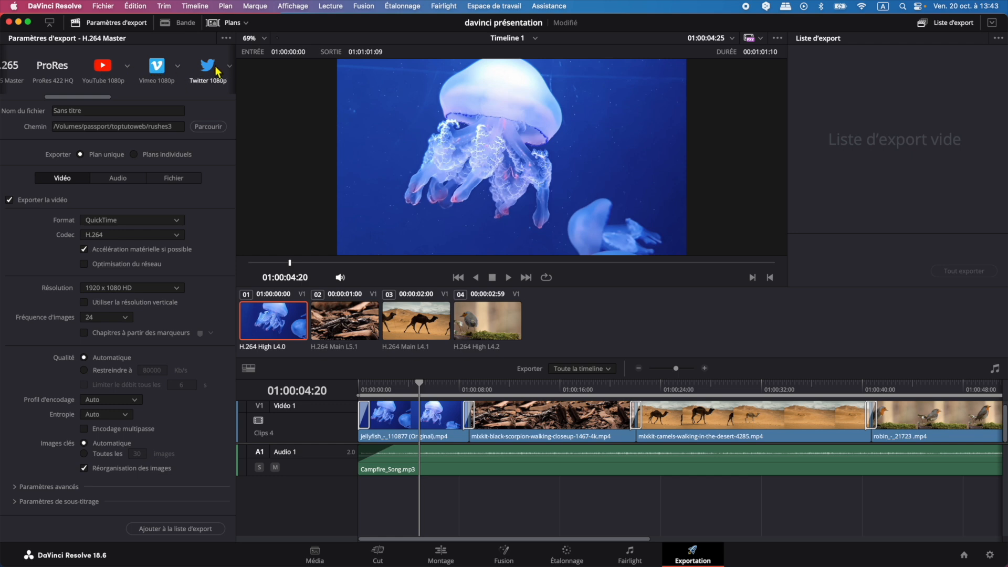
mouse_move(102, 98)
left_mouse_down()
mouse_move(219, 107)
mouse_move(99, 109)
left_mouse_up()
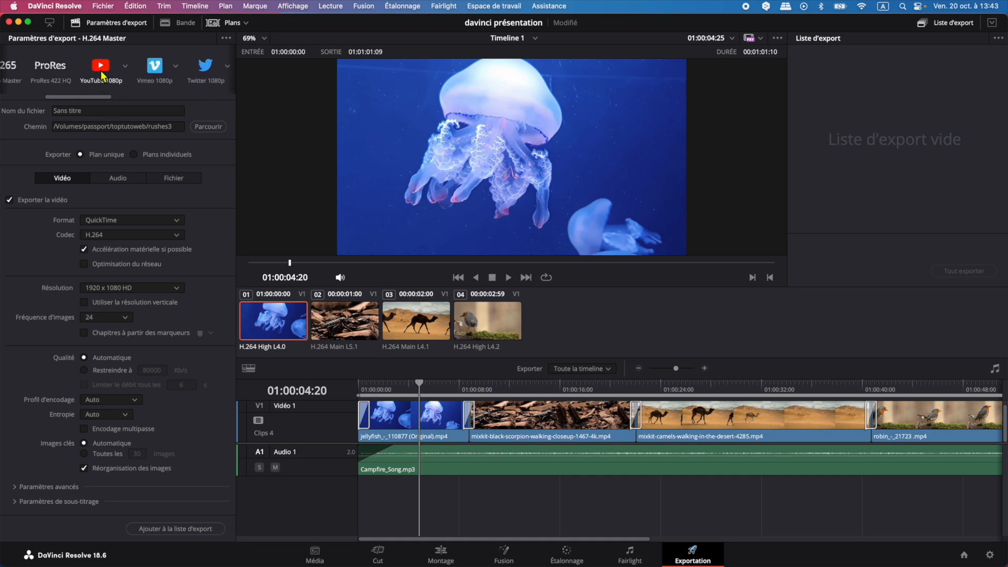
left_click(101, 67)
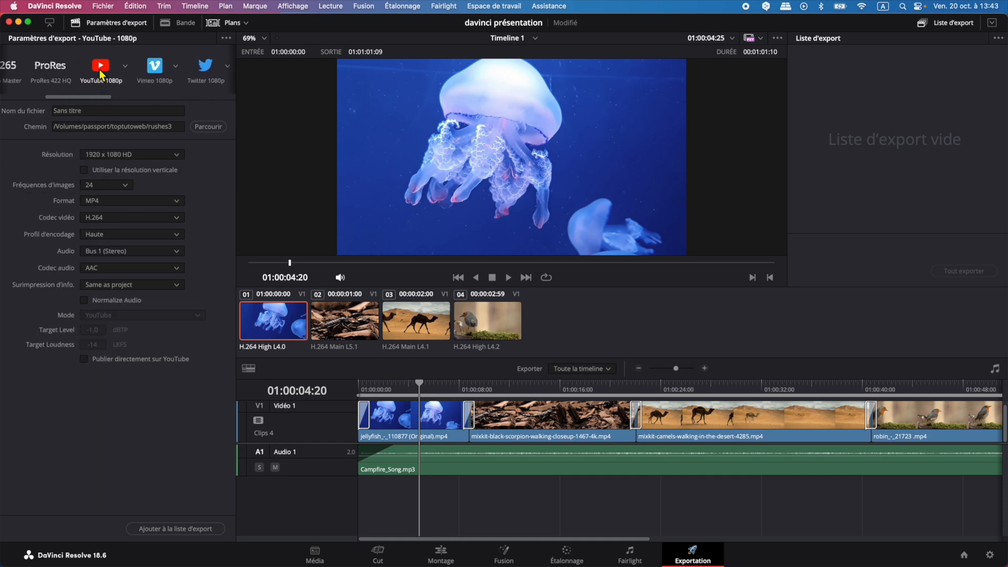
Step: Set the export destination to the toptutoweb/rushes3 folder on the passport drive and name the file tuto1
left_click(208, 127)
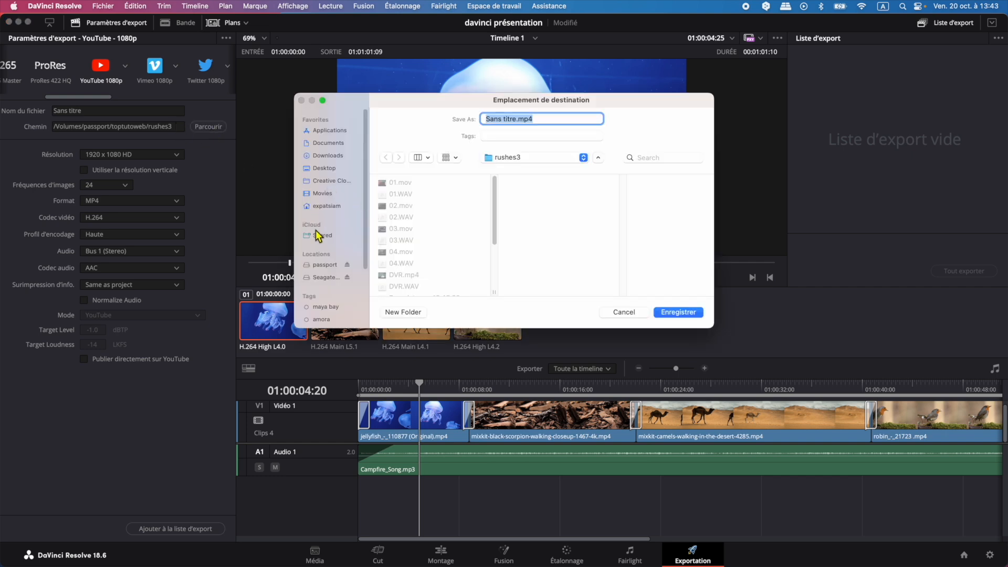
left_click(313, 266)
scroll(444, 283, "down", 5)
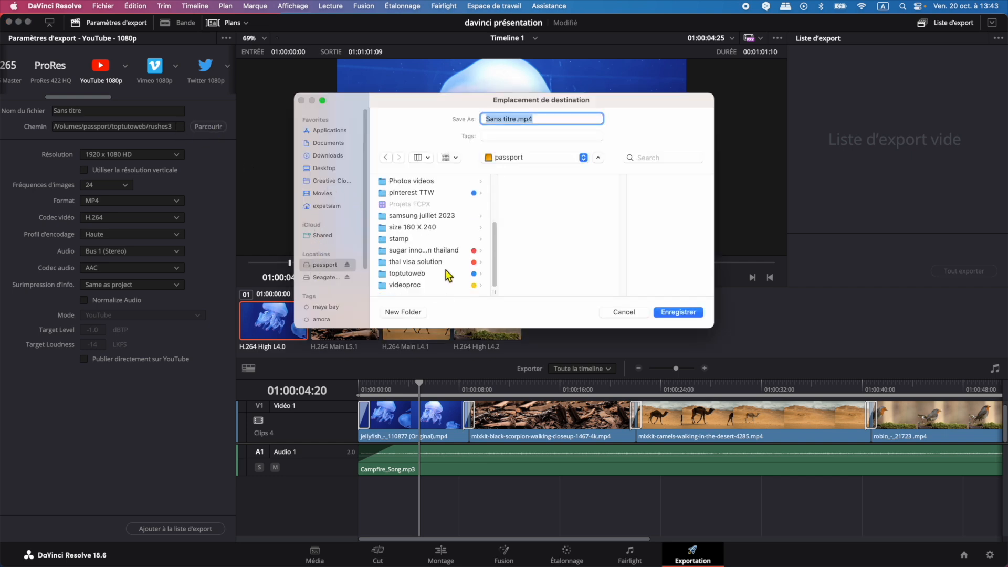
left_click(423, 274)
scroll(540, 262, "down", 5)
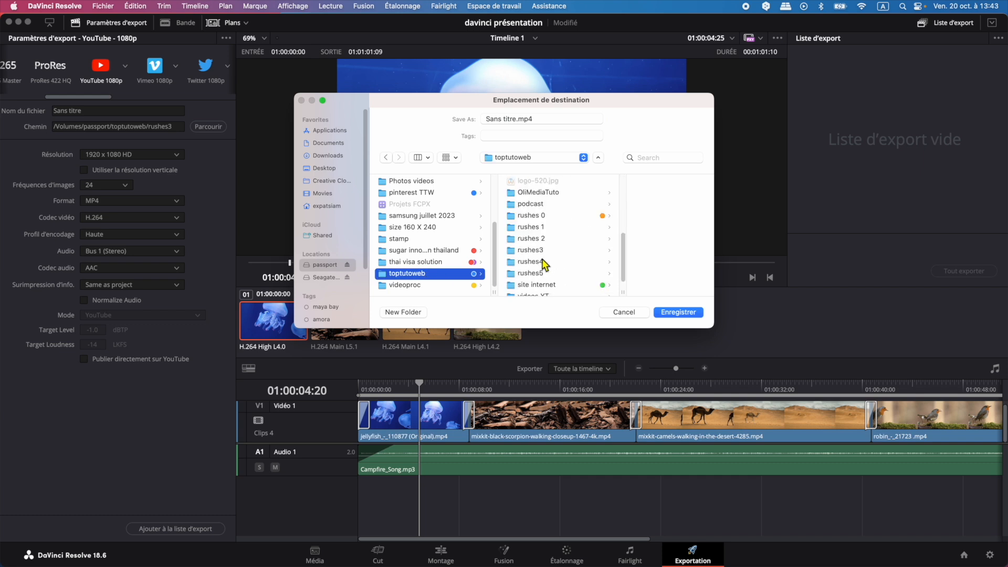
left_click(545, 252)
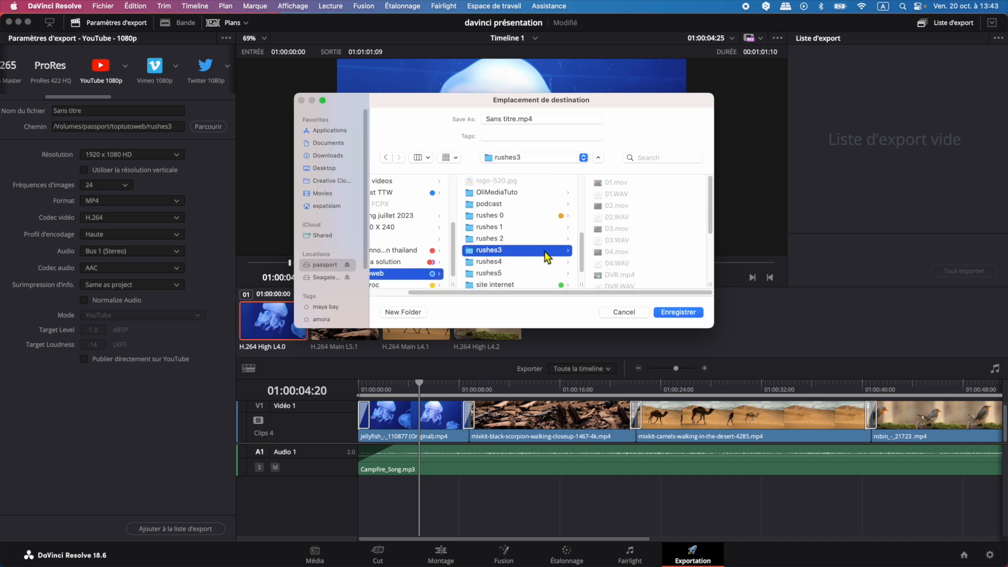
left_click(517, 120)
type("tuto1")
left_click(679, 312)
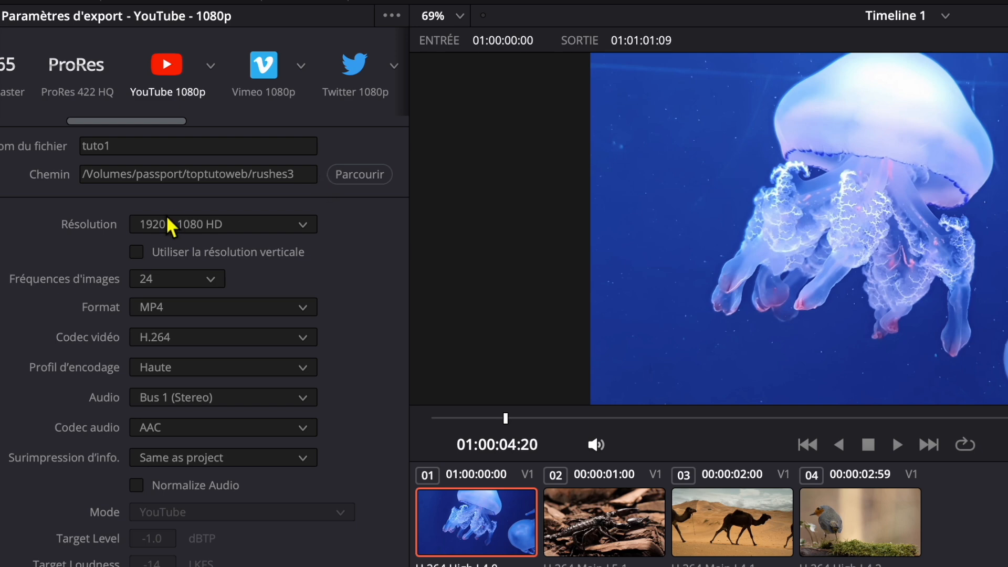
Step: Keep the 1920 x 1080 HD resolution, add the timeline to the export list, and start exporting it
left_click(227, 224)
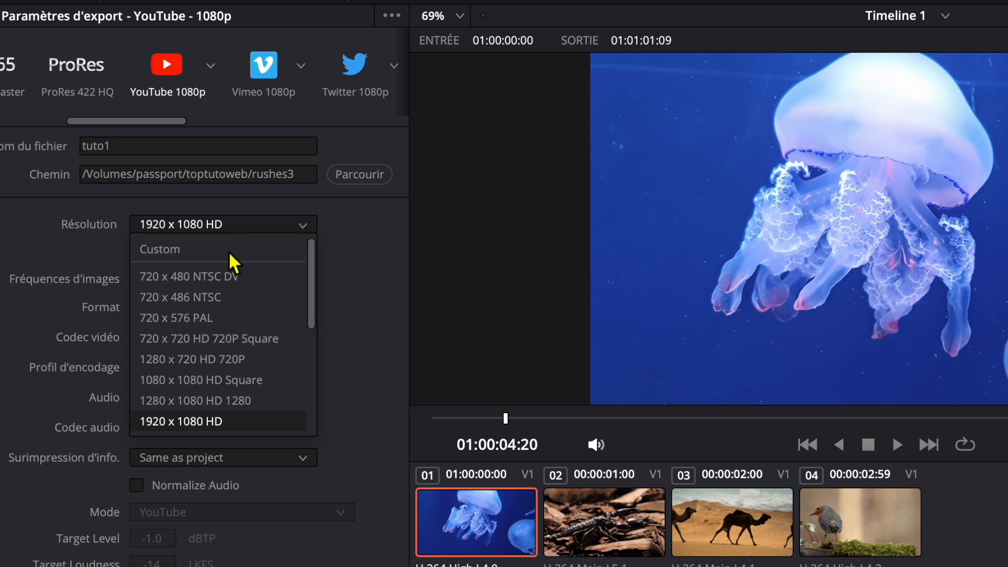
left_click(246, 221)
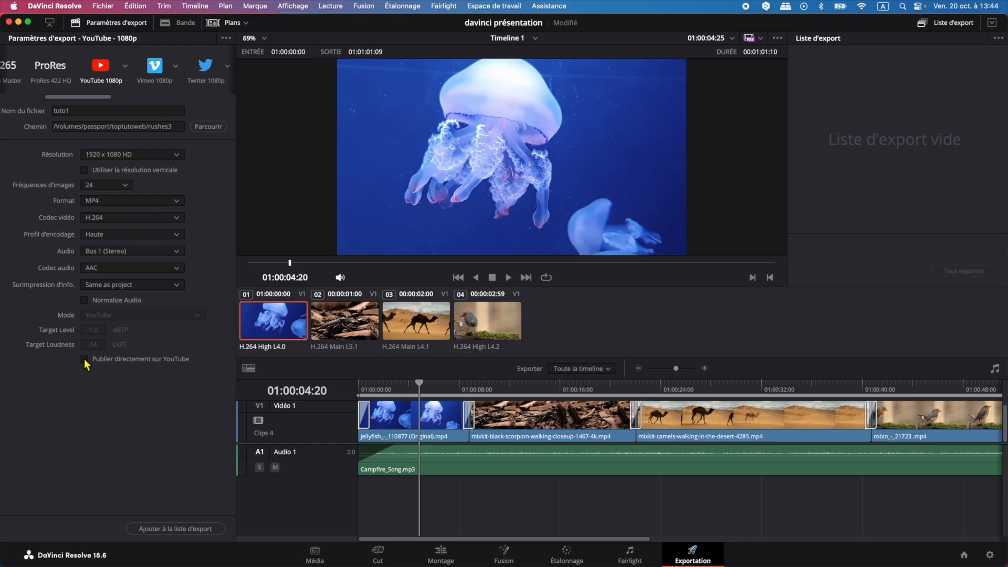
left_click(179, 531)
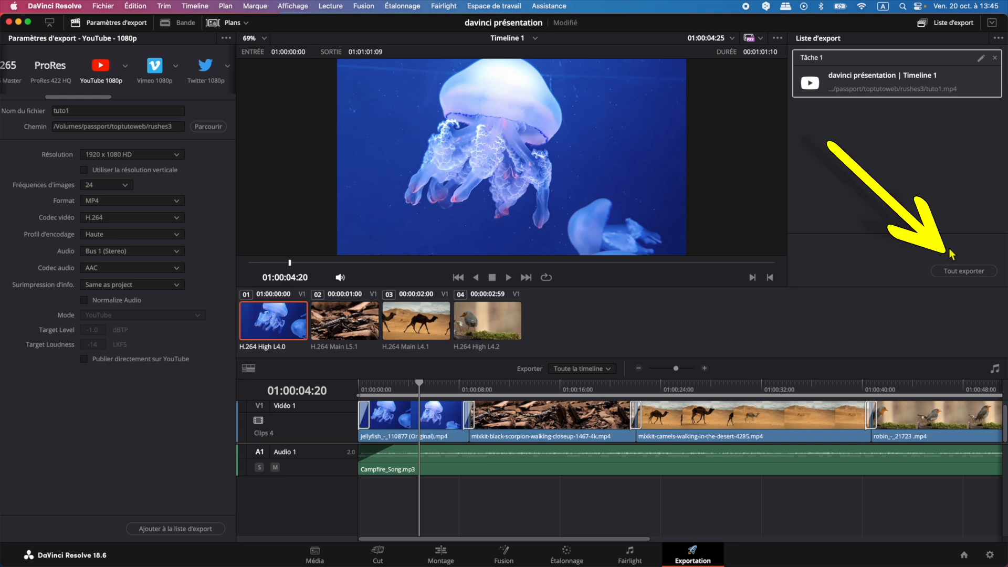
left_click(977, 276)
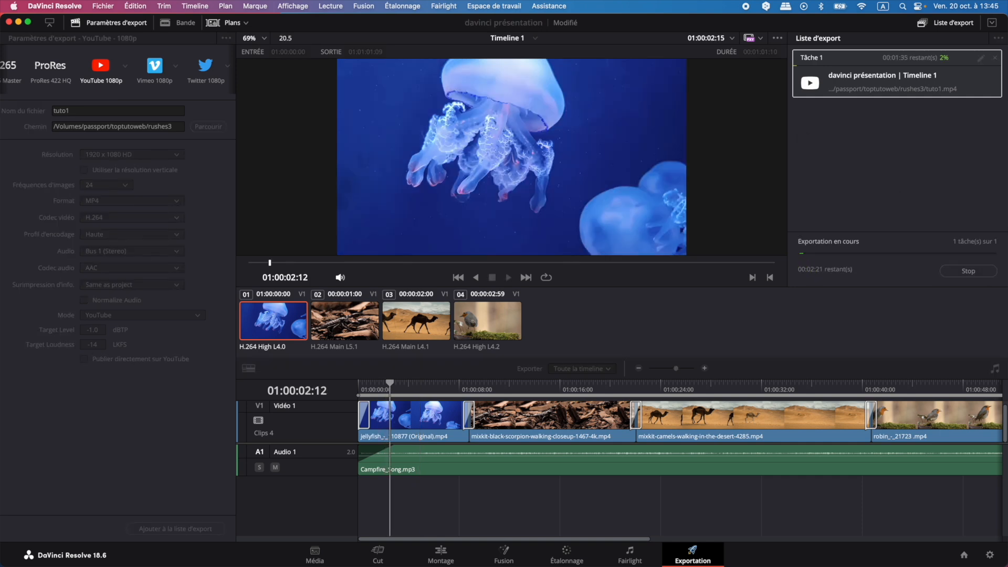